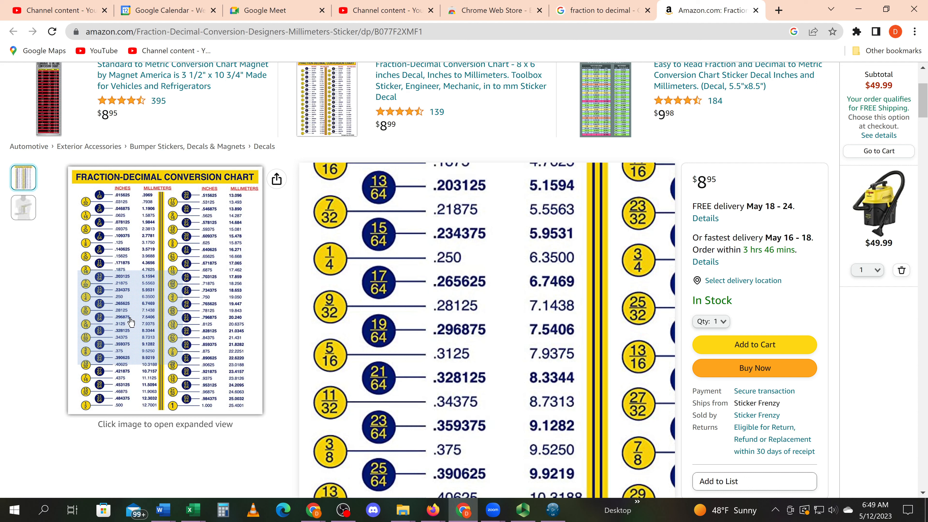
Switch to the 3DEXPERIENCE sketch and draw a circle centred on the origin with radius (2+5/16)/2 in
key(alt+Tab)
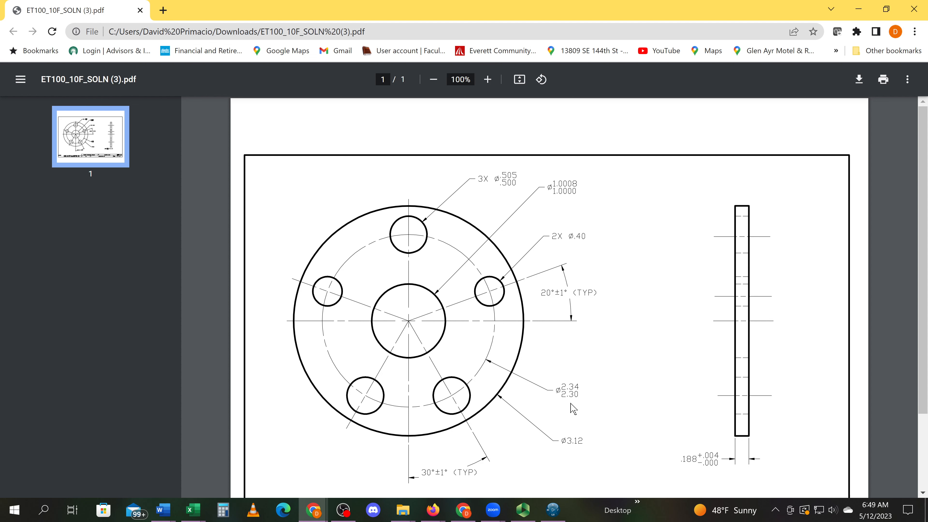
key(alt+Tab)
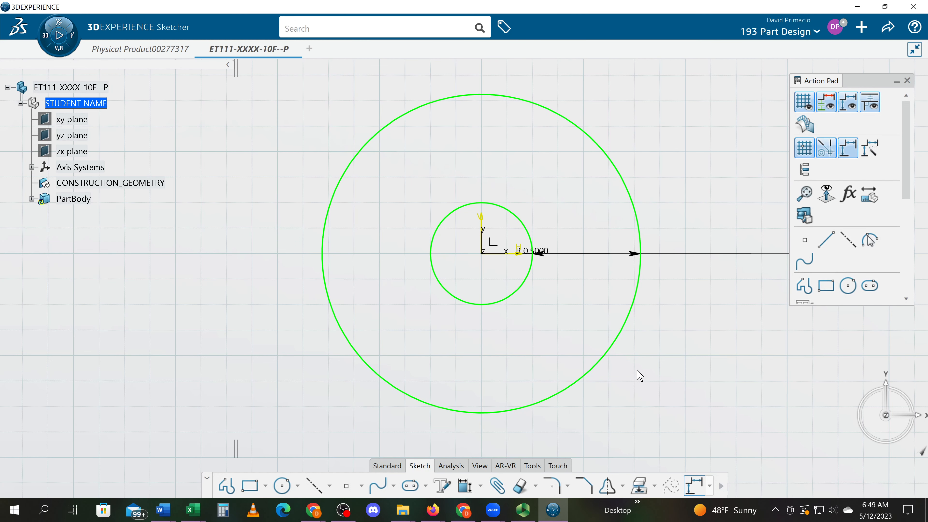
click(282, 485)
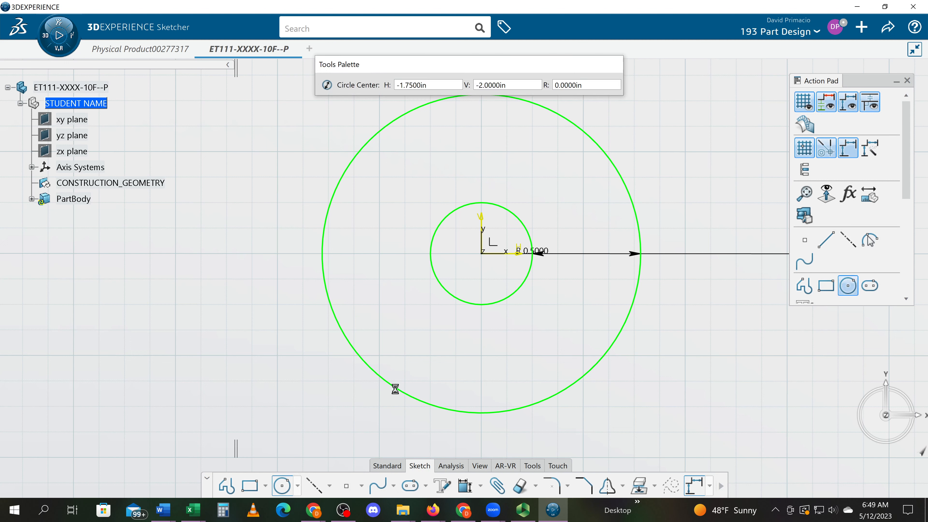
click(483, 253)
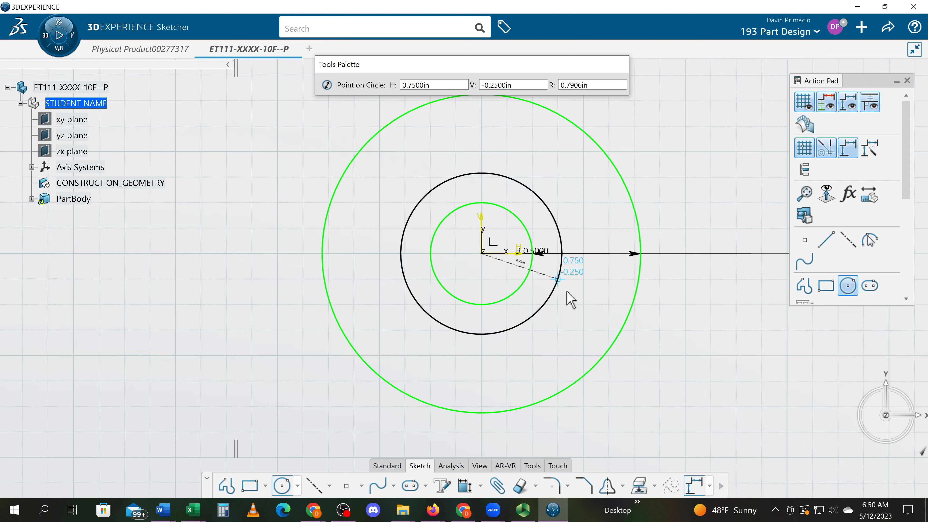
key(Tab)
key(Tab)
key(Tab)
text(2+5/16/2)
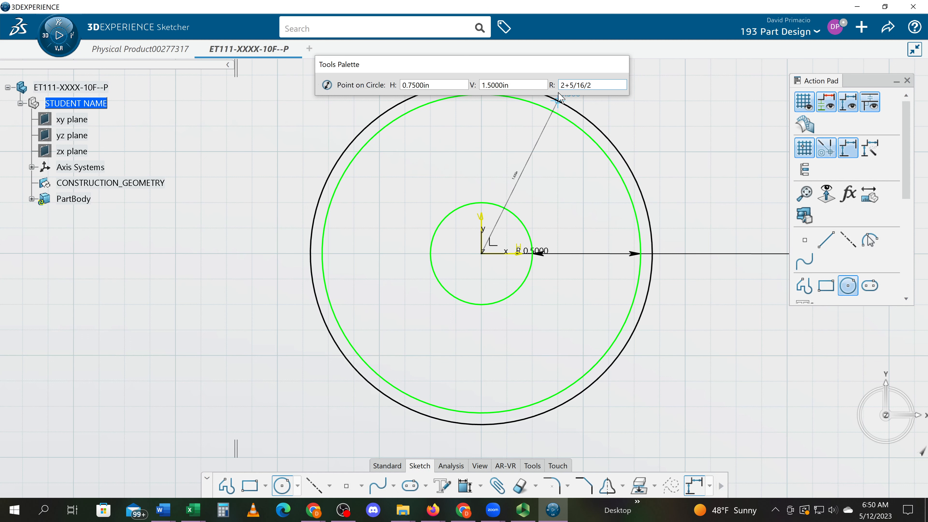
key(Home)
text(()
text())
key(Return)
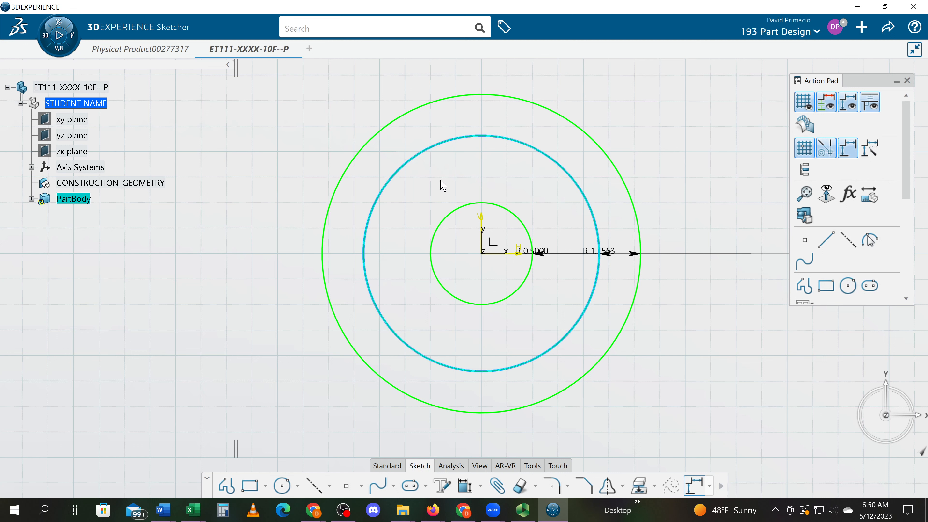
click(669, 340)
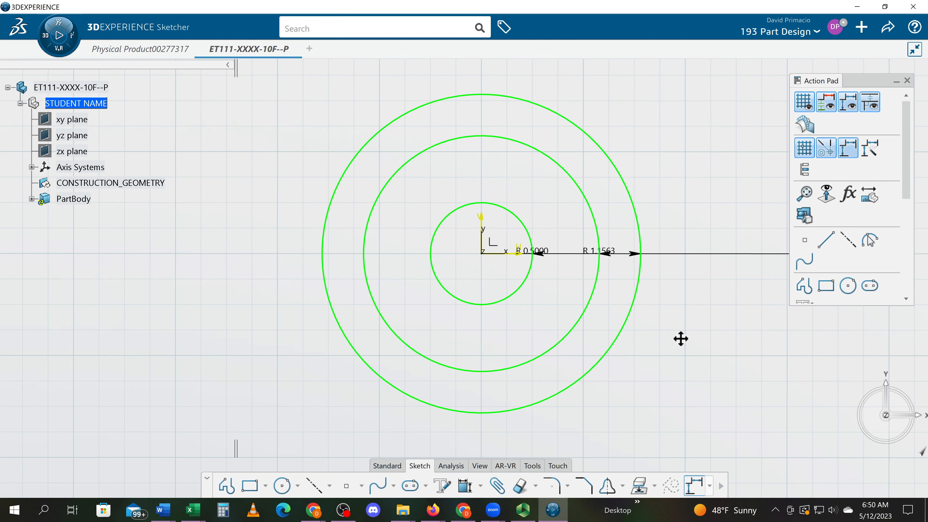
Start the Circle tool for the upper hole and turn off Snap to Point
middle_drag(522, 167, 516, 184)
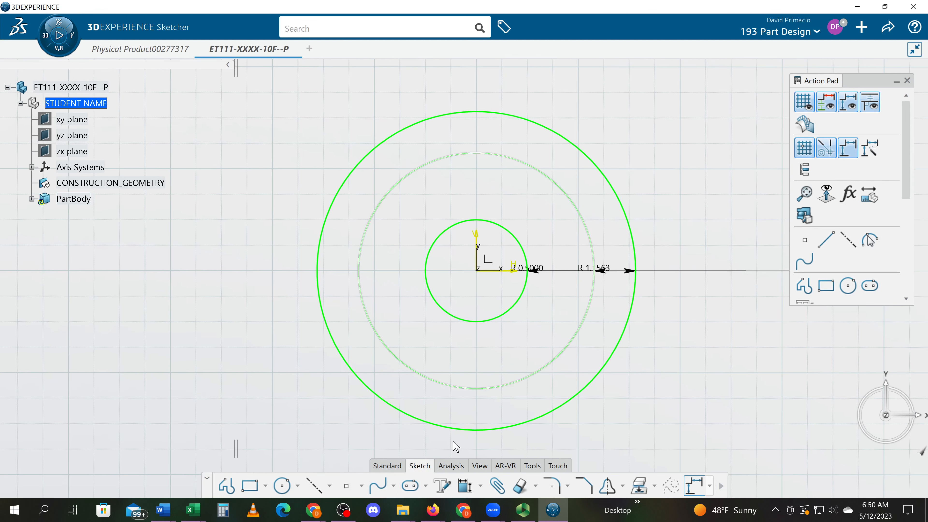
click(282, 485)
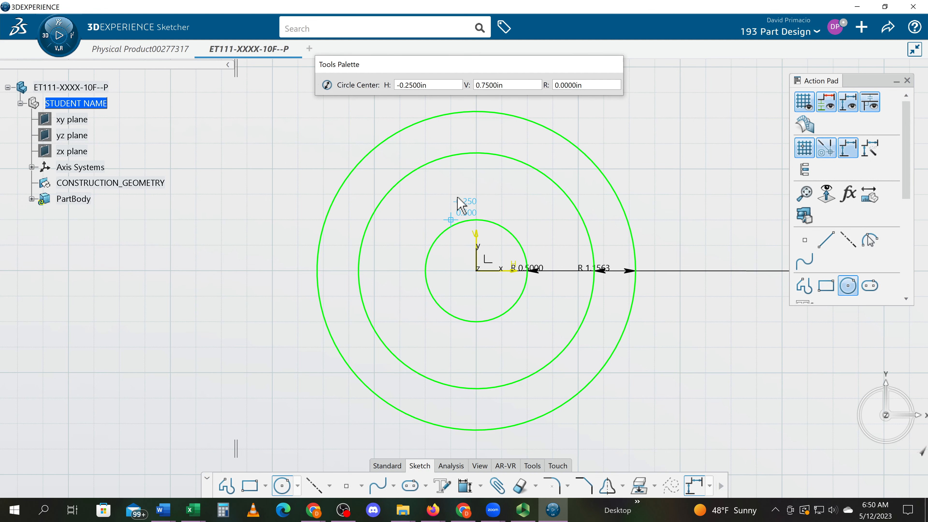
middle_drag(461, 207, 435, 277)
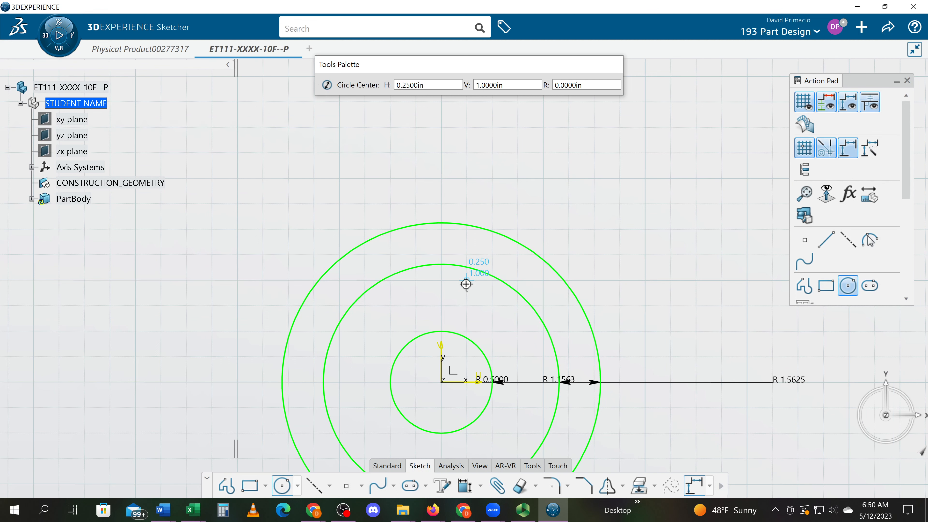
mouse_move(476, 280)
middle_down()
mouse_move(487, 238)
mouse_move(511, 277)
mouse_move(538, 284)
middle_up()
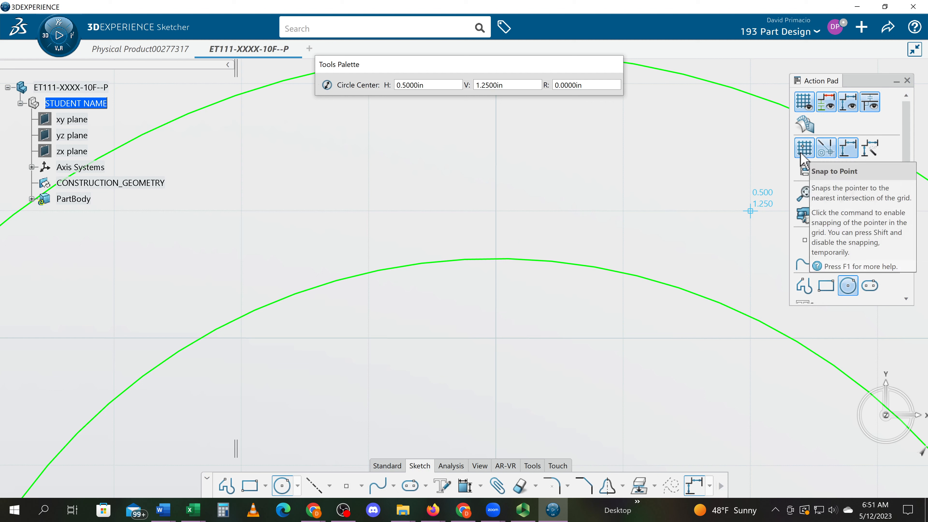
right_click(589, 163)
mouse_move(624, 188)
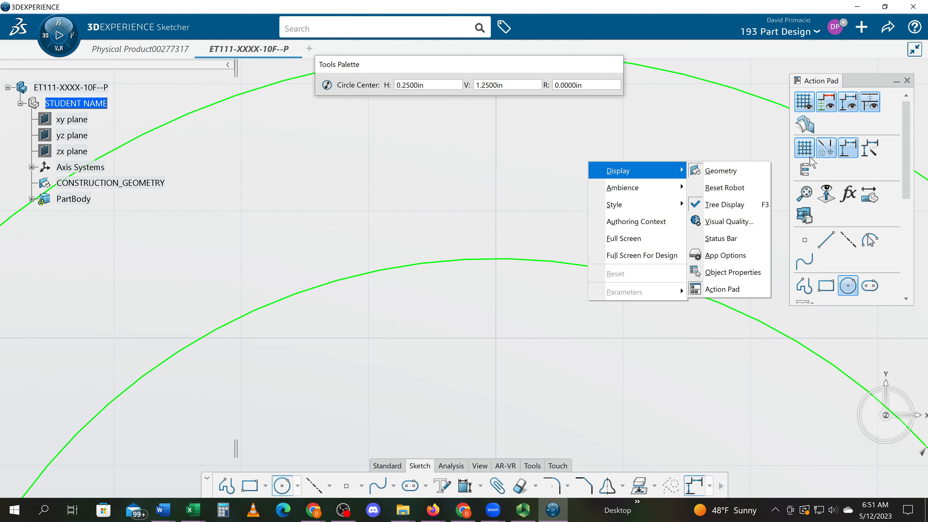
click(807, 148)
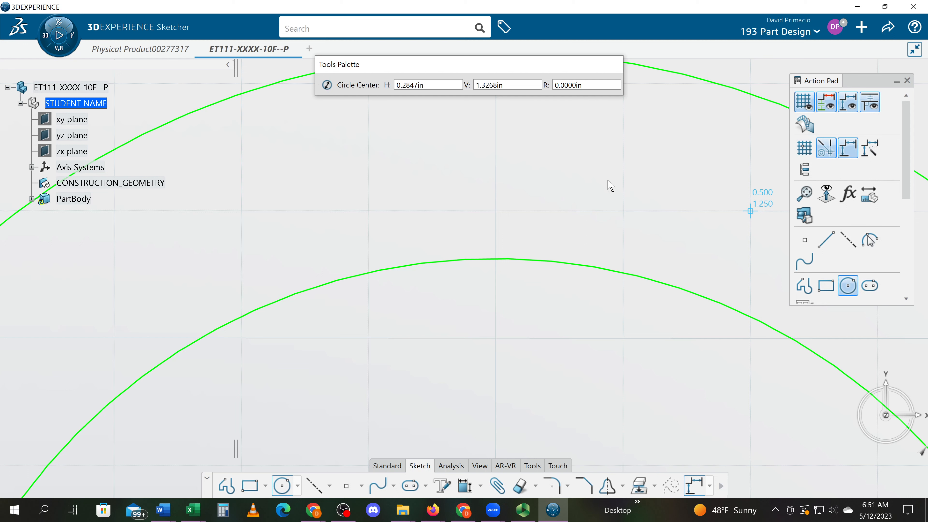
Draw a circle of radius .5/2 in centred where the middle circle crosses the vertical axis above the origin, and move its radius dimension outside it
click(496, 259)
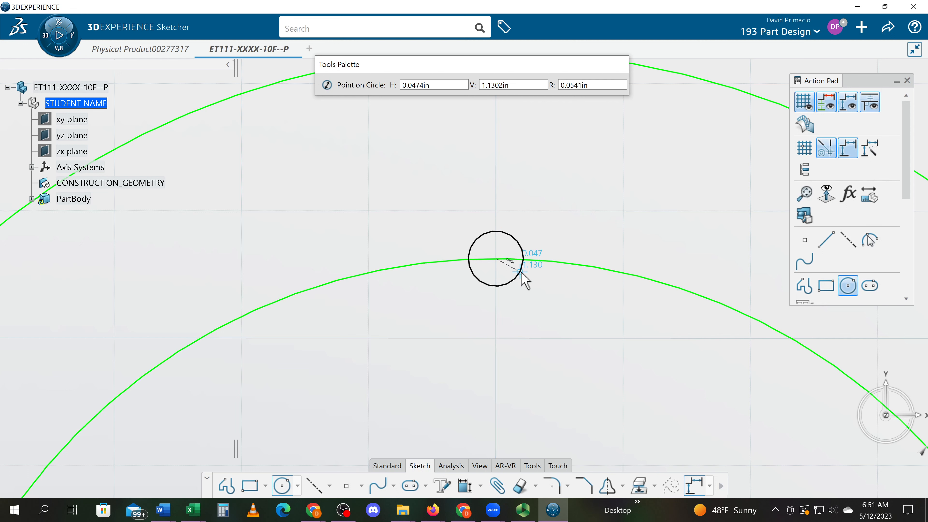
key(alt+Tab)
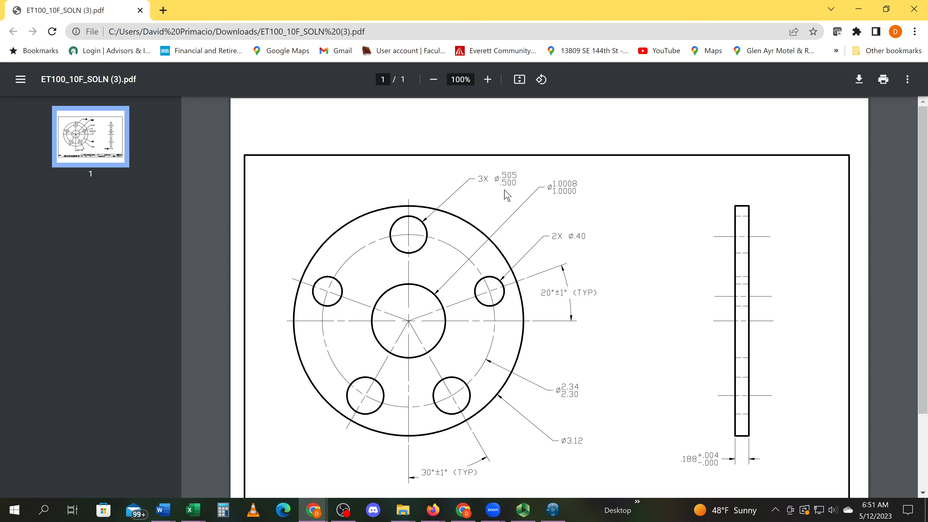
key(alt+Tab)
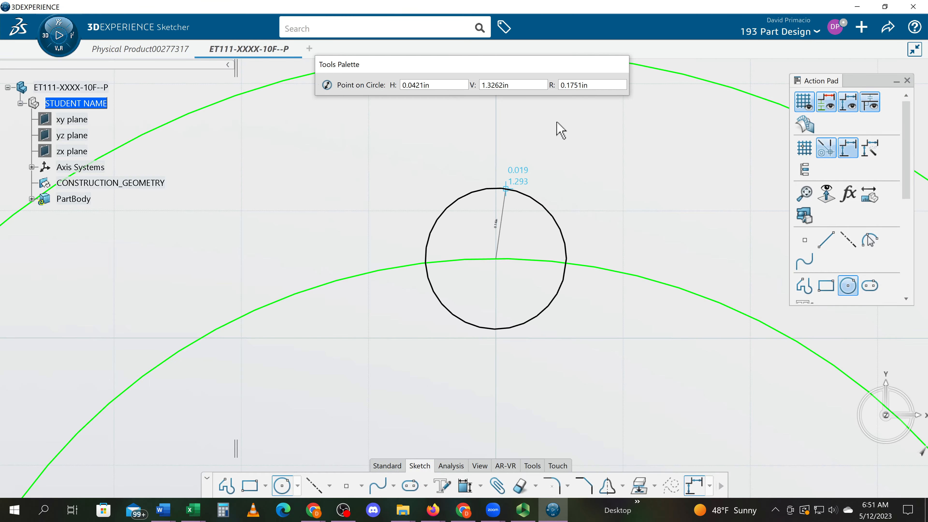
key(Tab)
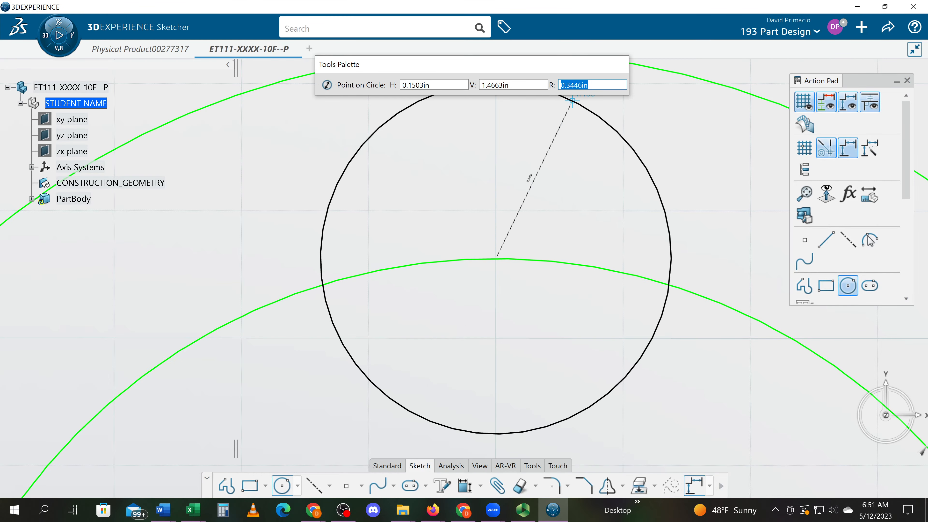
text(.5/2)
key(Return)
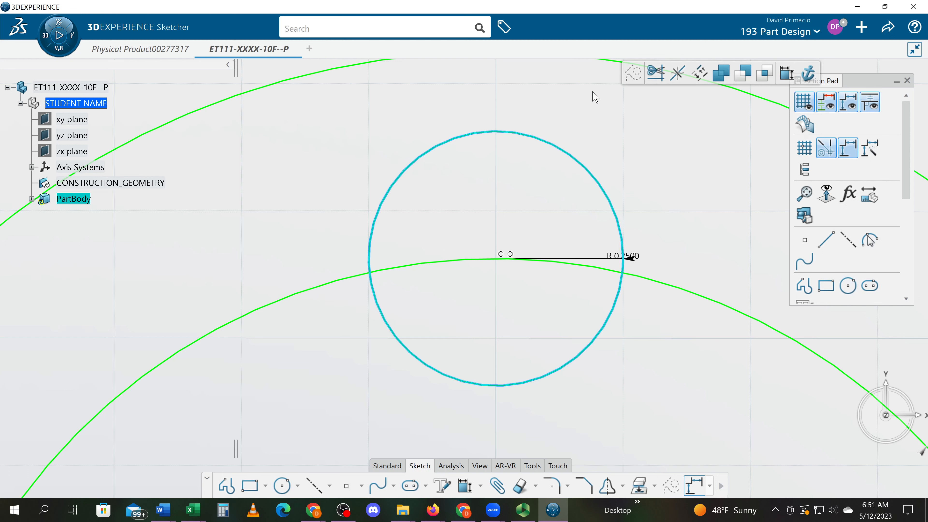
drag(635, 256, 690, 253)
click(657, 316)
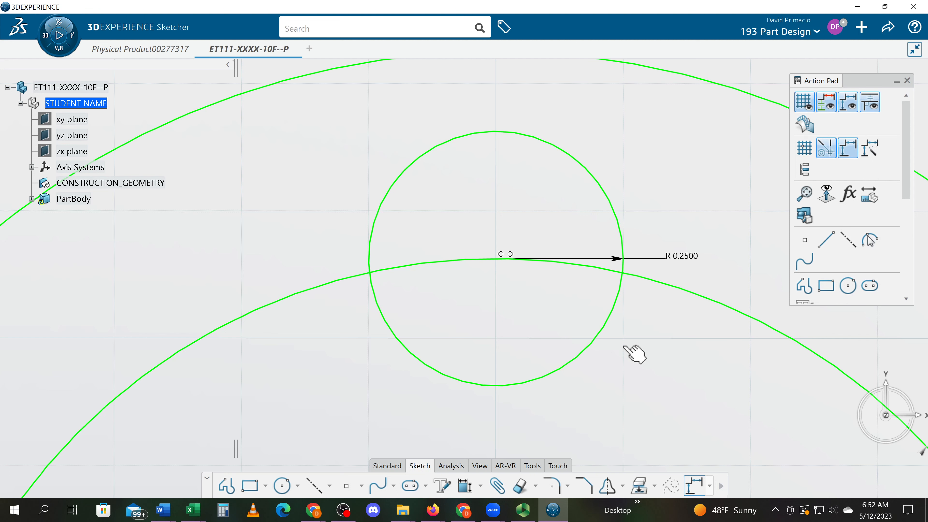
Check the hole layout in the PDF drawing, then sketch an axis from the origin diagonally down-left past the outer circle
scroll(564, 272, down, 3)
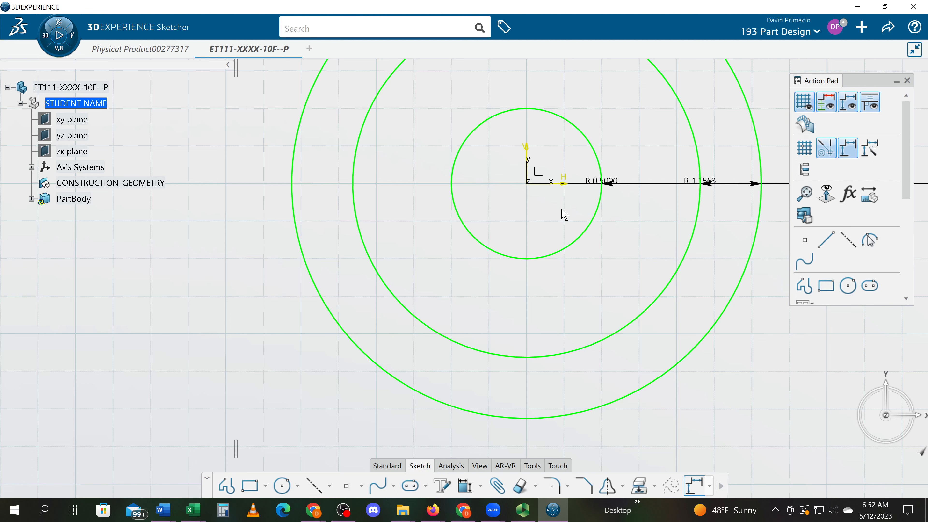
key(alt+Tab)
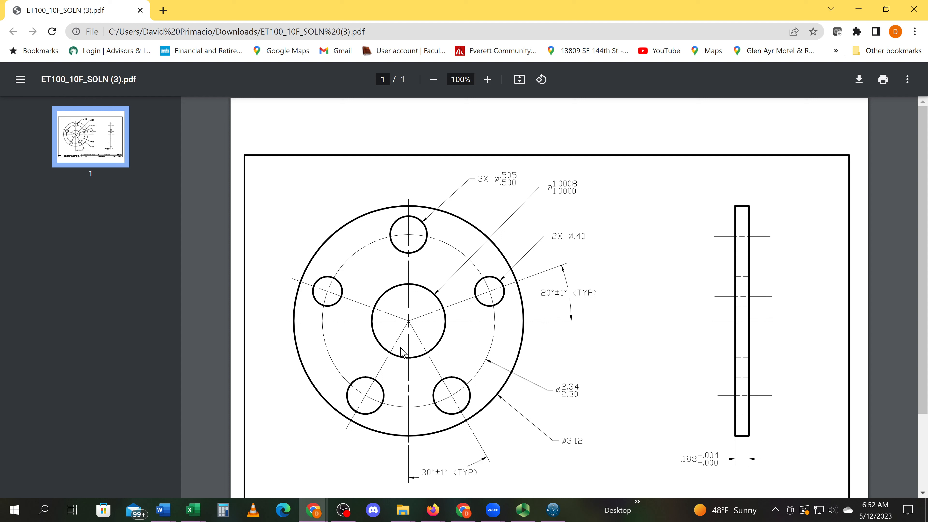
key(alt+Tab)
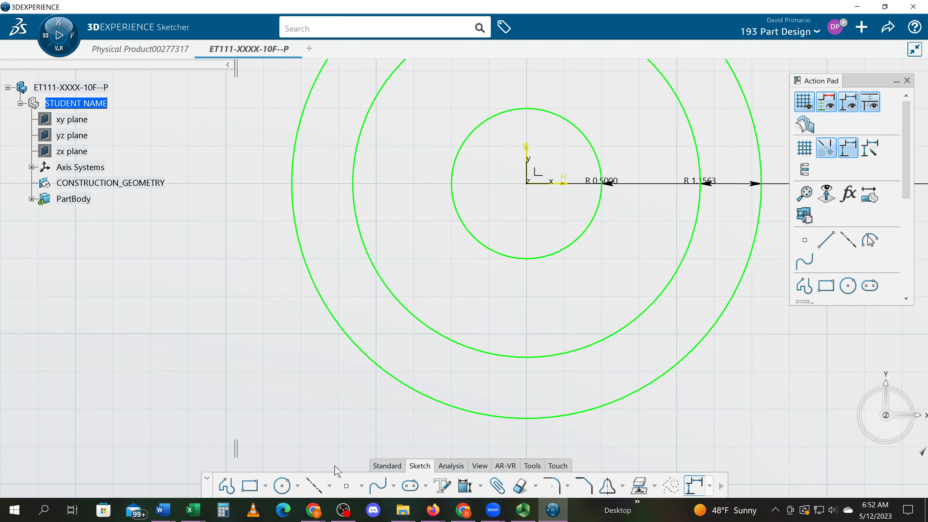
click(329, 485)
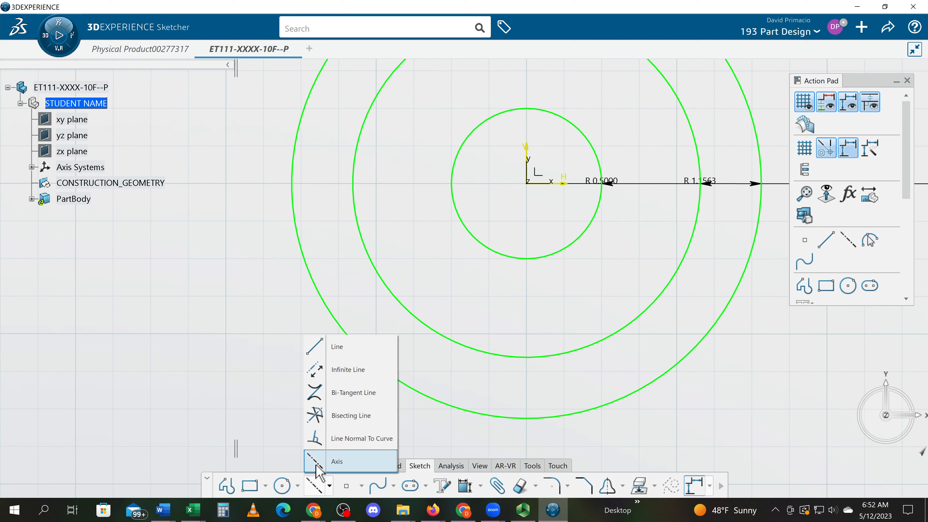
click(331, 463)
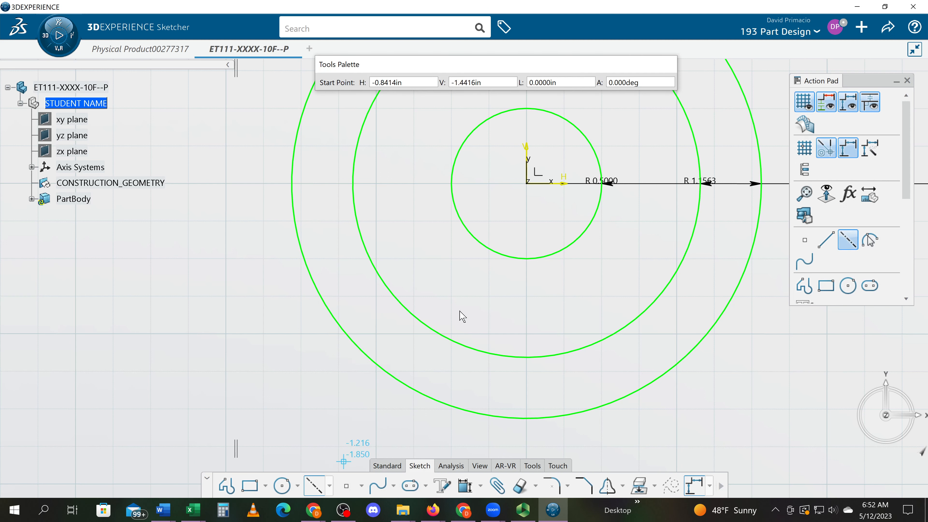
click(527, 184)
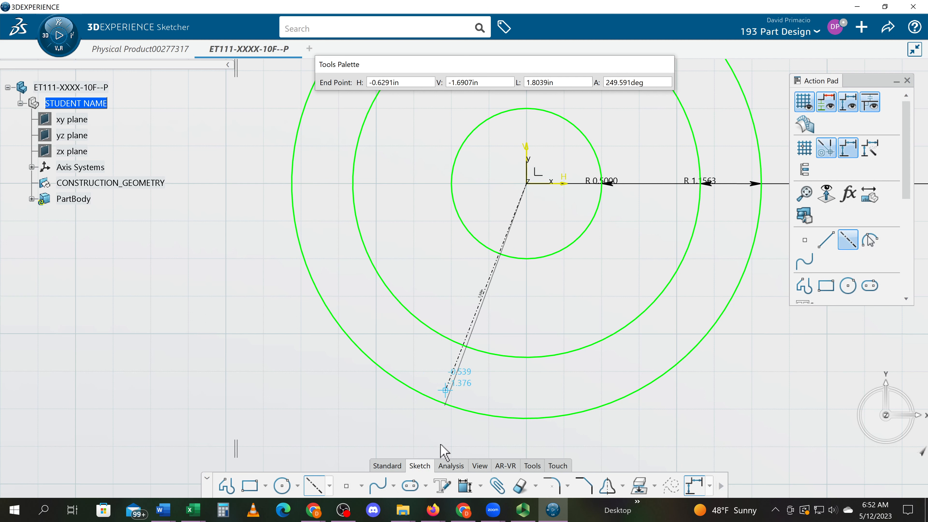
click(419, 439)
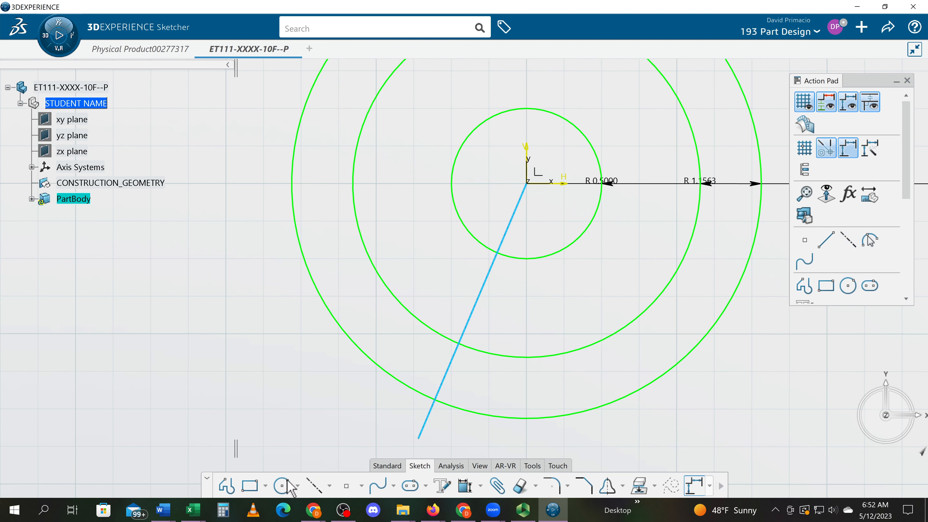
Draw a circle of radius .25 in centred on the intersection of the slanted axis and the middle circle
click(281, 487)
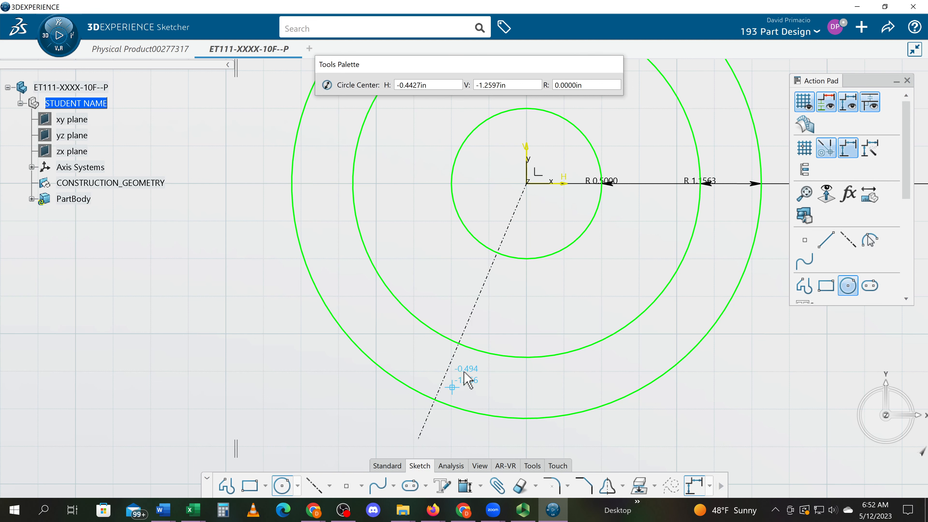
middle_drag(467, 379, 448, 404)
scroll(440, 405, up, 2)
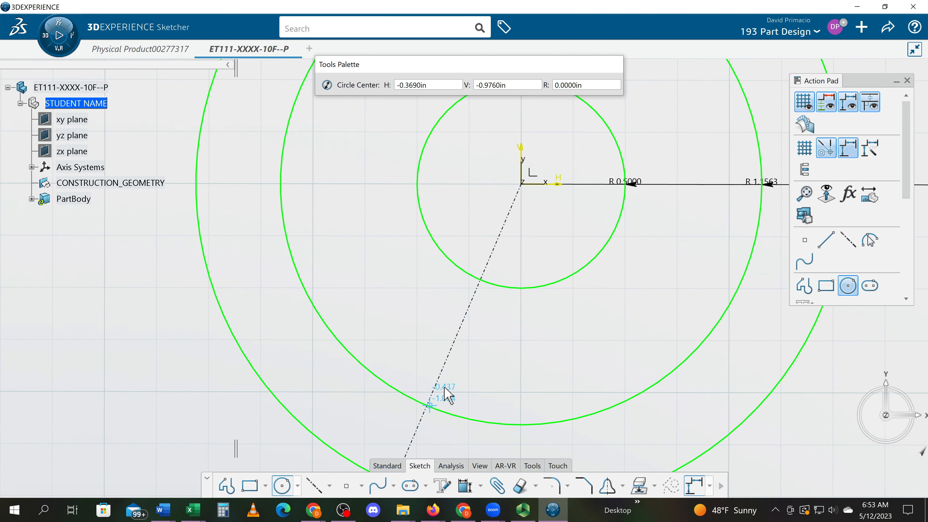
mouse_move(477, 355)
middle_down()
mouse_move(498, 315)
mouse_move(475, 326)
middle_up()
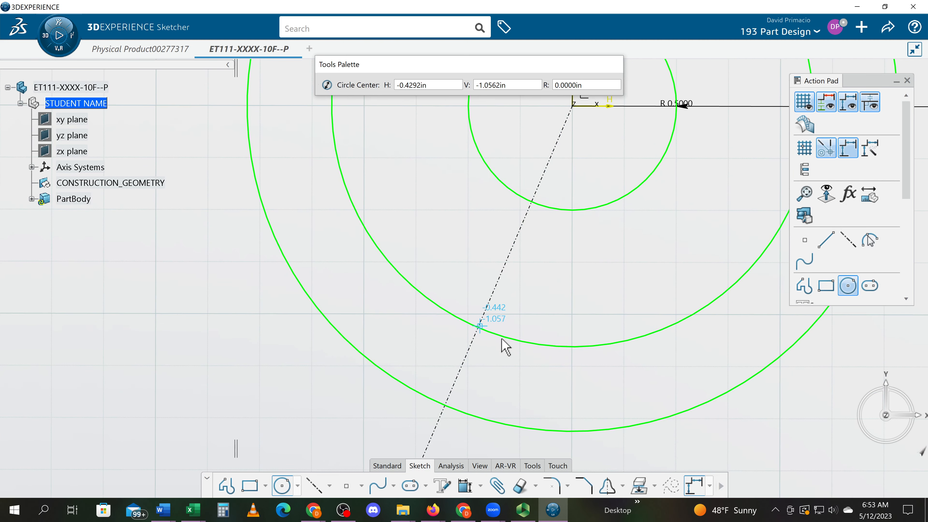
scroll(515, 315, up, 3)
middle_drag(502, 333, 454, 251)
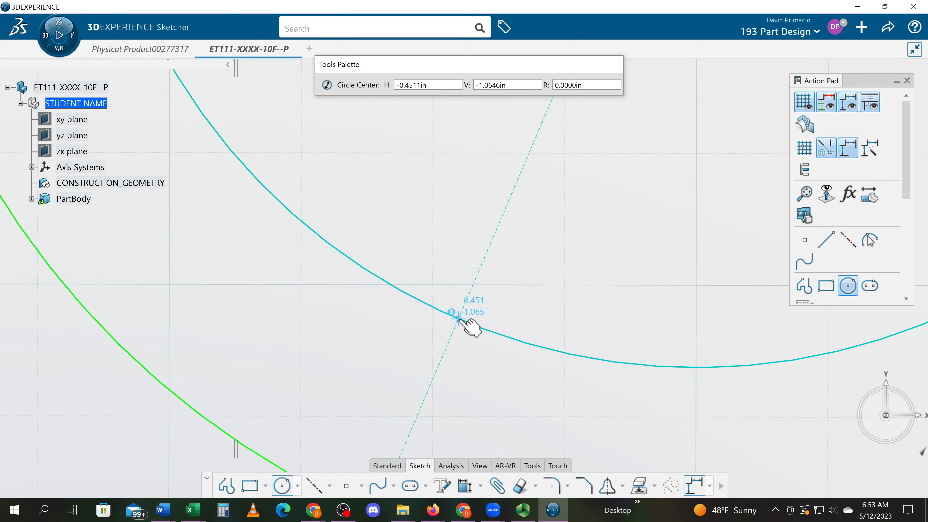
click(459, 319)
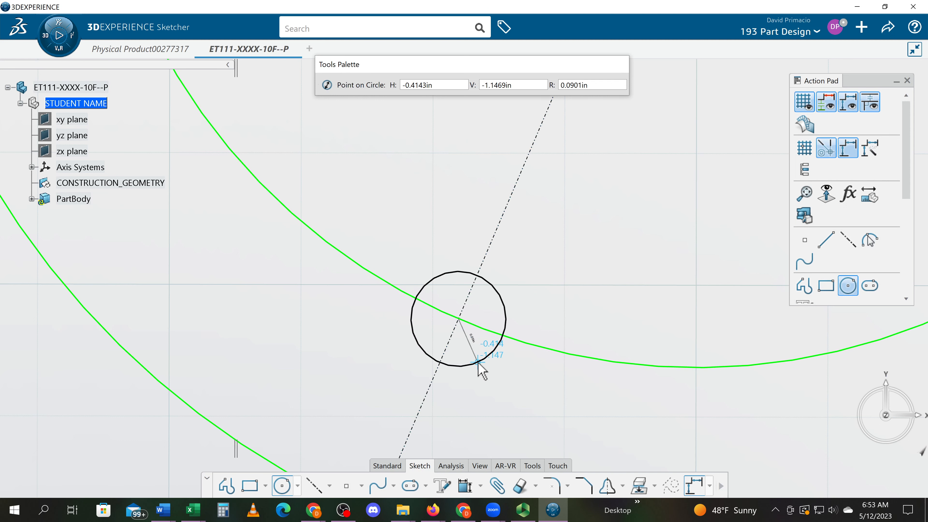
key(Tab)
key(Tab)
key(Tab)
text(.25)
key(Return)
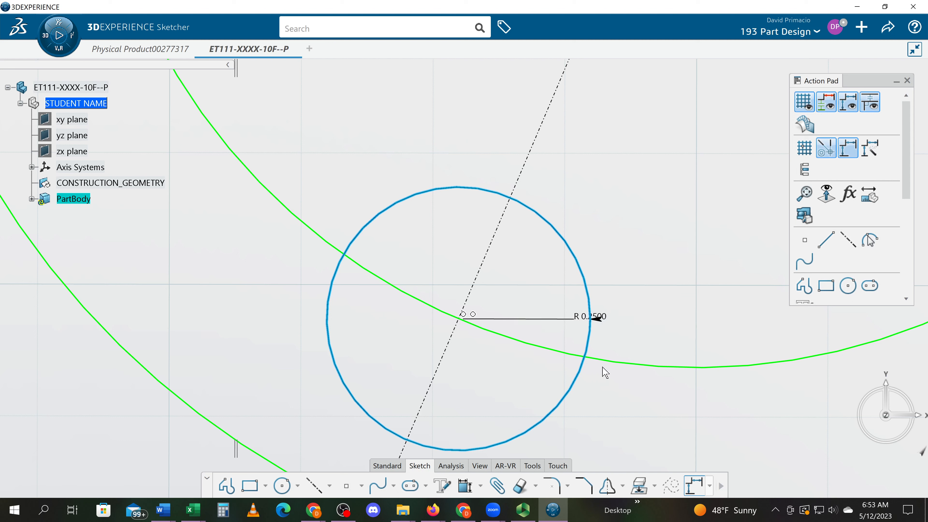
mouse_move(606, 372)
middle_down()
mouse_move(640, 375)
mouse_move(632, 380)
middle_up()
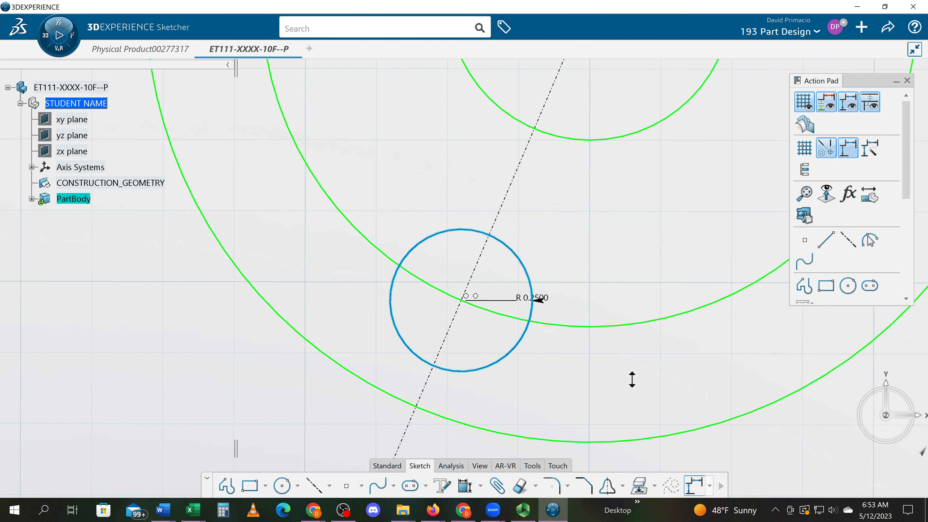
middle_drag(632, 379, 624, 290)
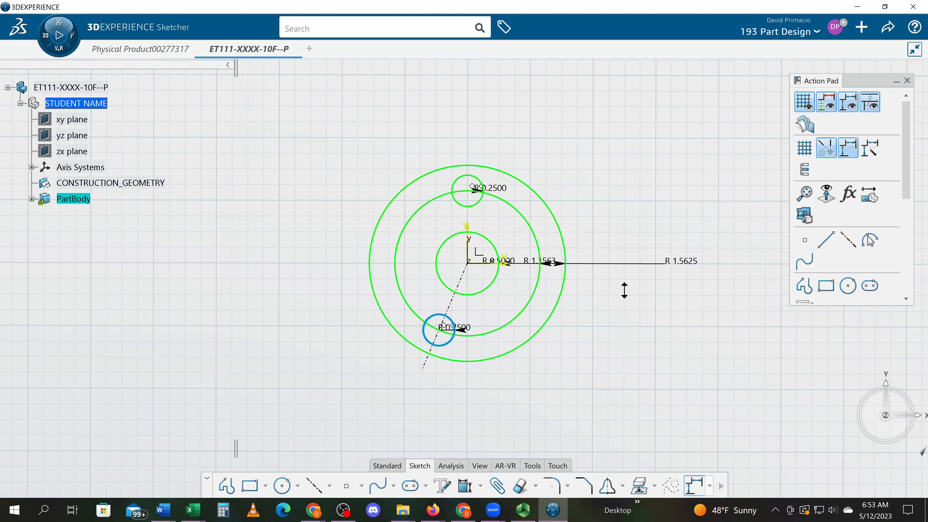
middle_drag(624, 290, 434, 386)
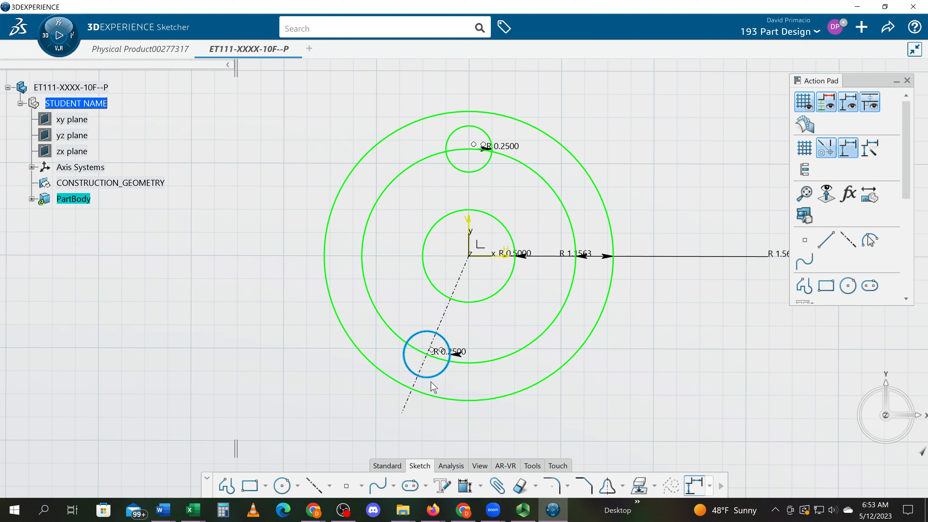
Try mirroring the lower circle about the vertical axis, and undo both the mirror and that circle
click(608, 489)
click(469, 223)
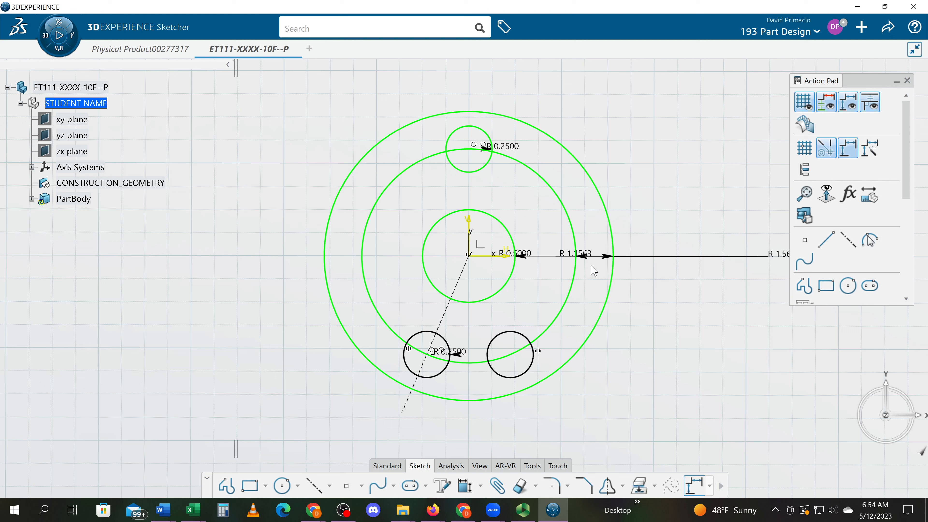
key(ctrl+z)
key(ctrl+z)
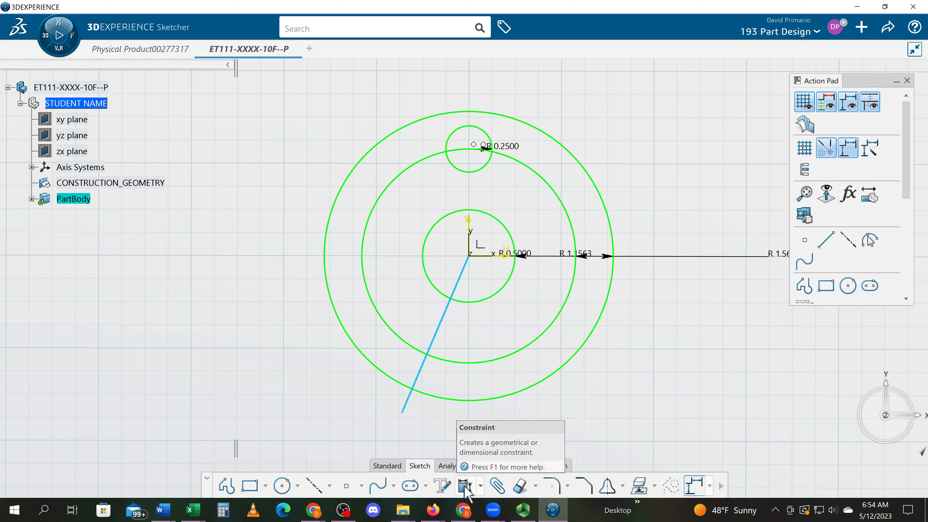
Constrain the angle between the slanted axis and the vertical axis below the plate to 30 degrees
click(468, 475)
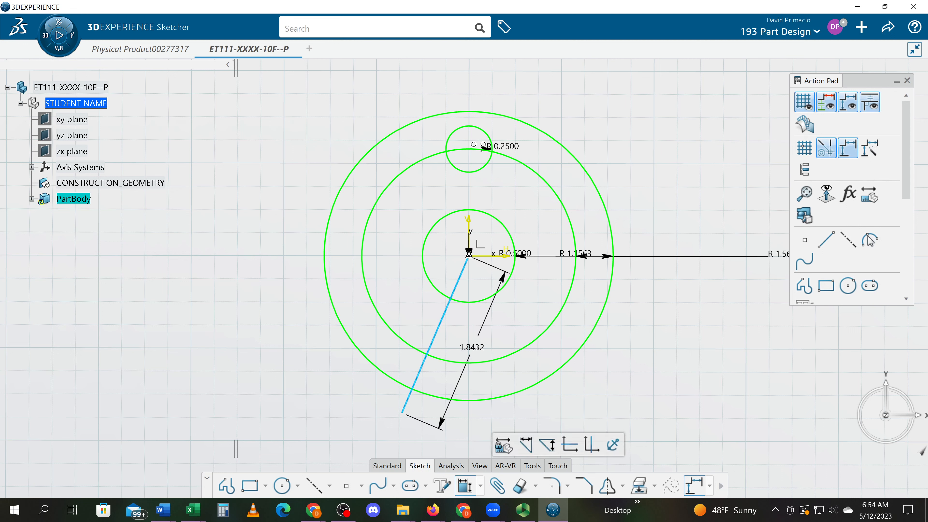
click(472, 225)
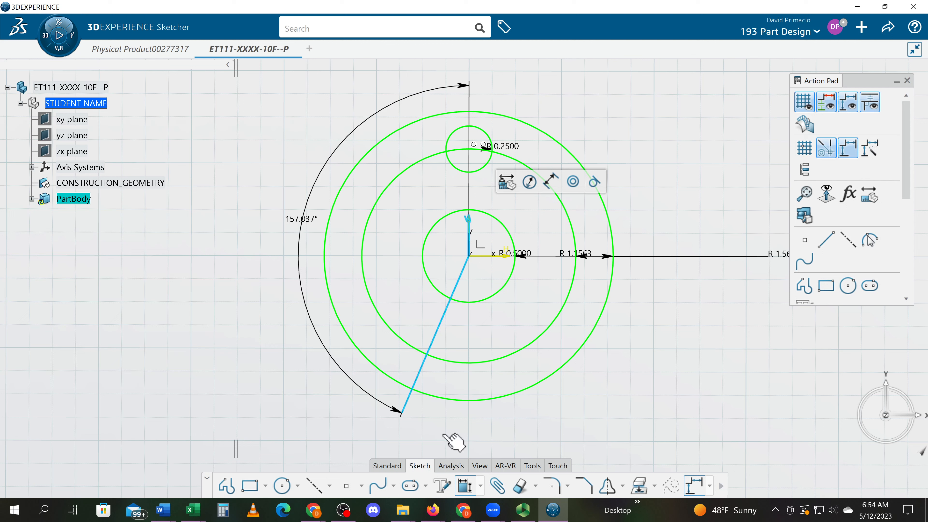
click(436, 437)
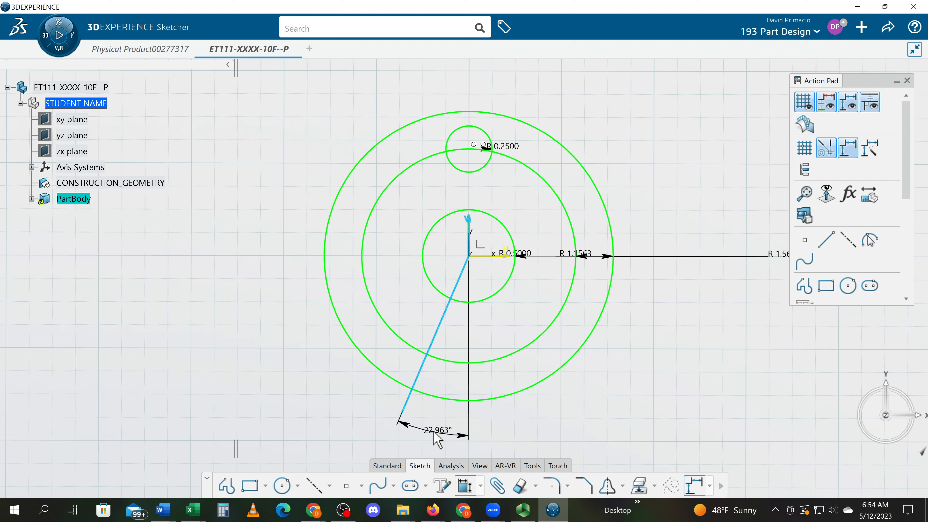
double_click(435, 432)
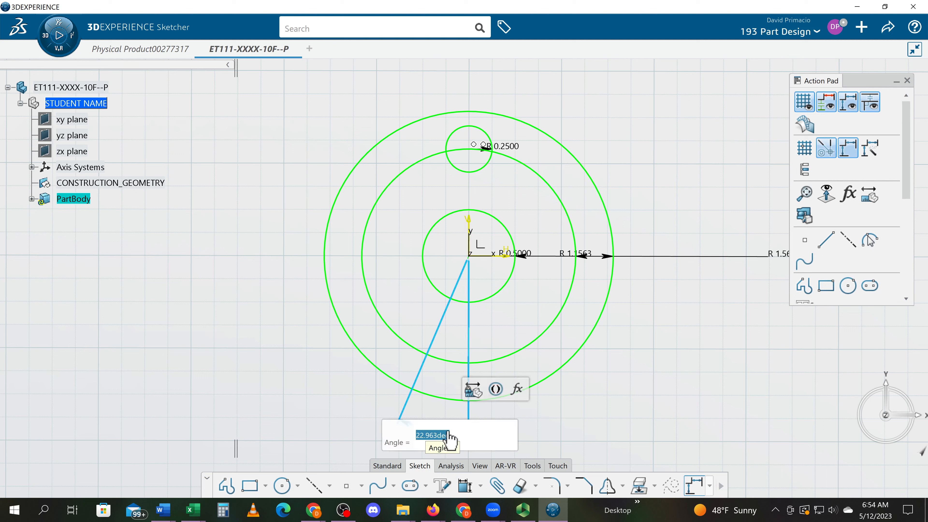
text(30)
key(Return)
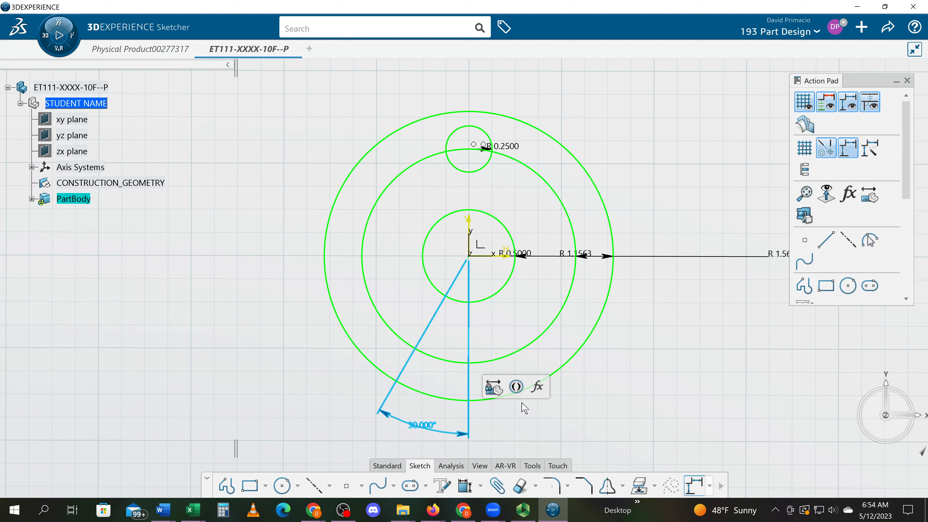
Draw a circle of radius 0.25 in centred where the 30-degree axis crosses the middle circle
click(282, 486)
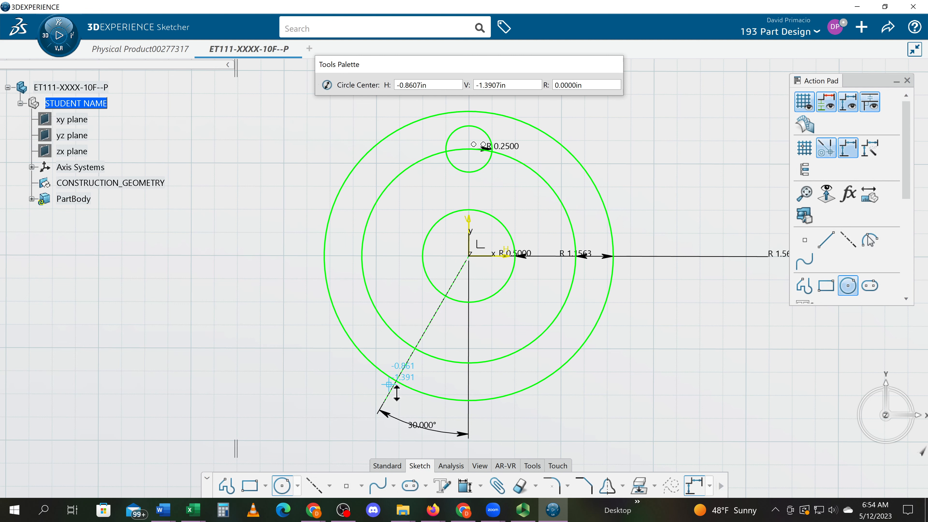
middle_drag(401, 366, 393, 340)
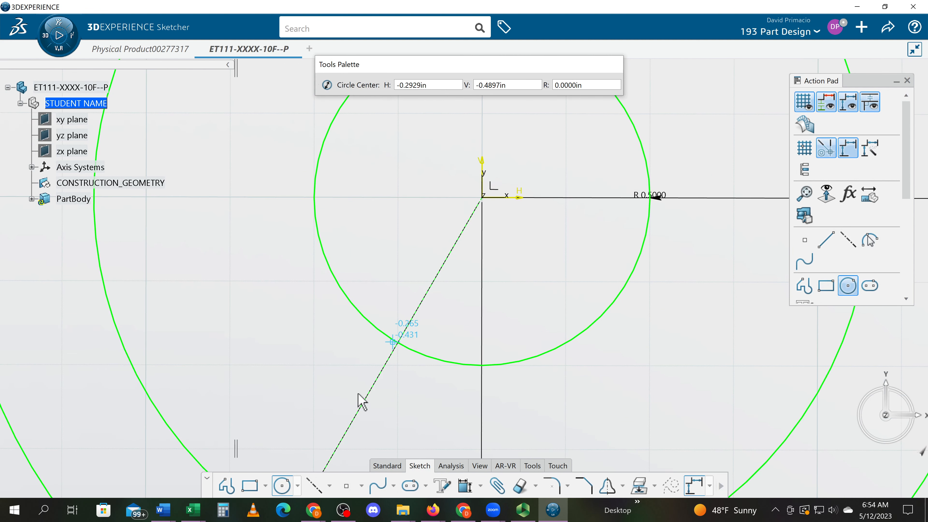
middle_click(359, 391)
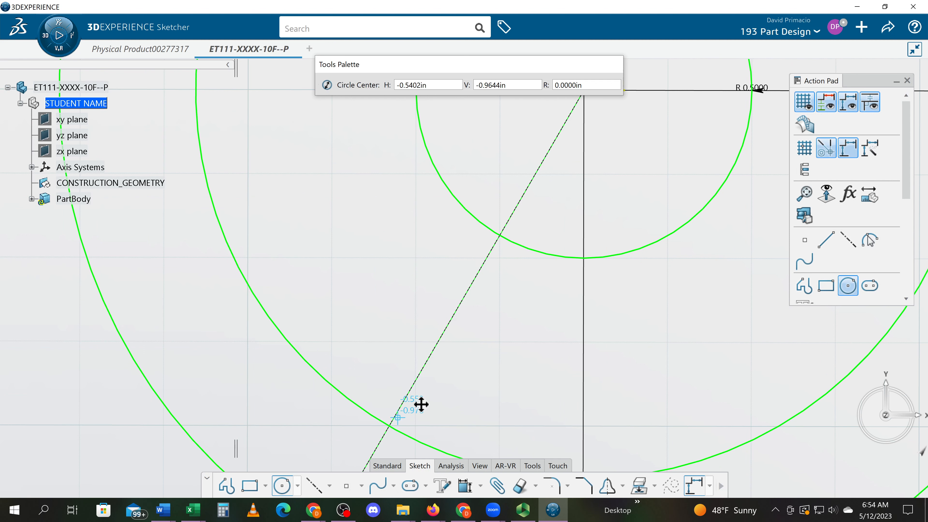
middle_drag(421, 404, 448, 366)
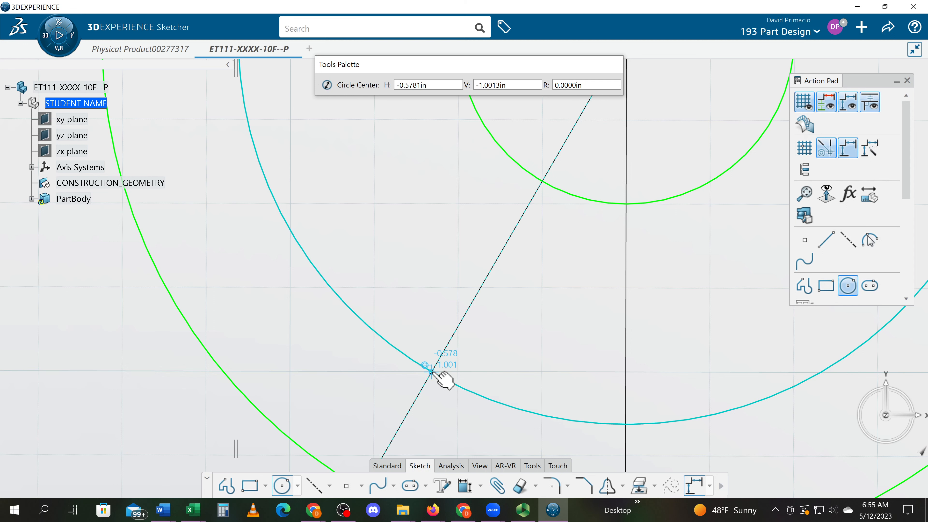
click(431, 372)
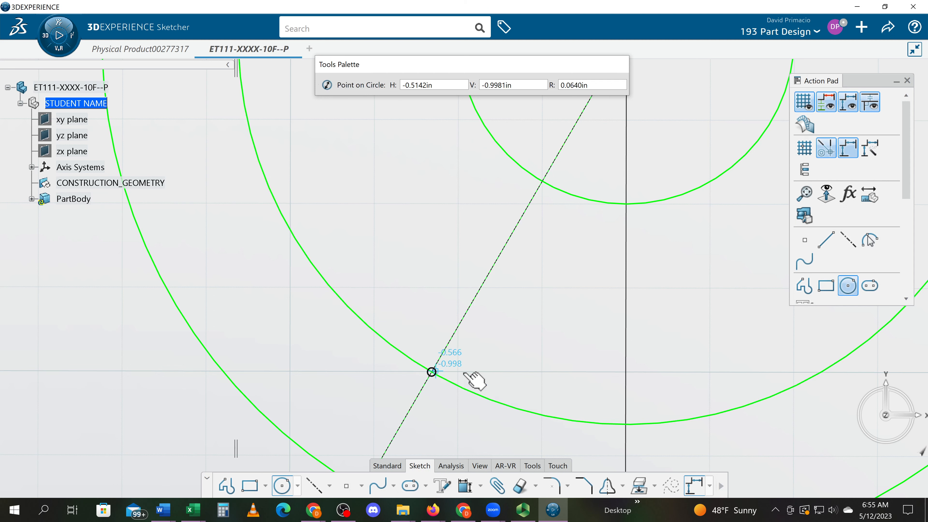
key(Tab)
key(Tab)
key(Tab)
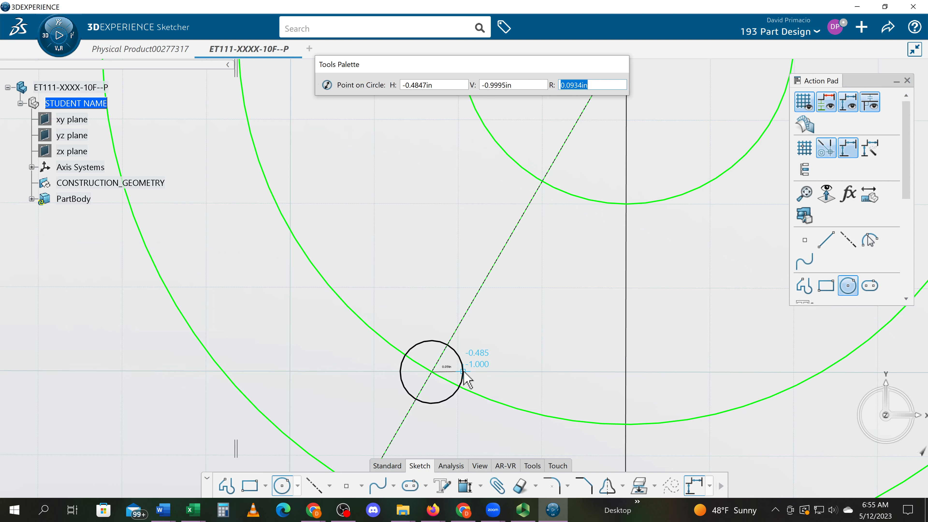
text(0.25)
key(Return)
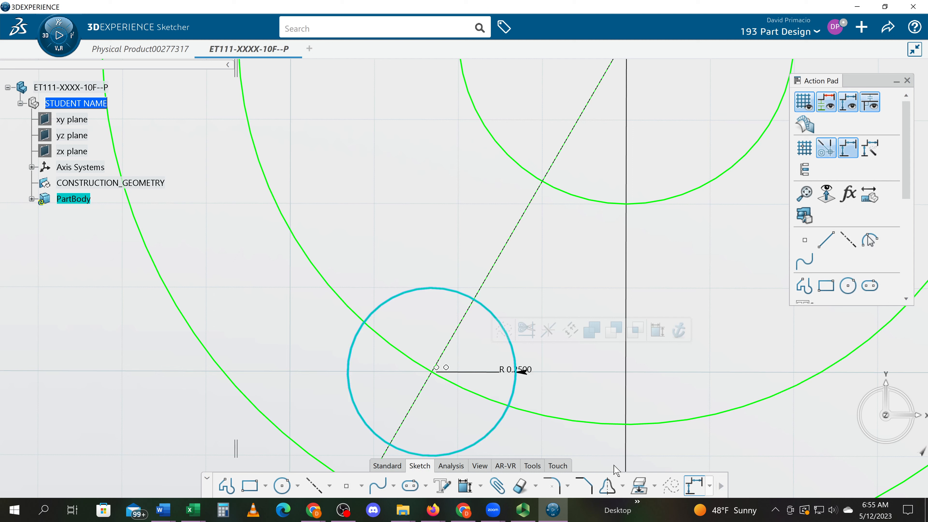
Mirror the lower 0.25 in radius circle about the sketch's vertical axis
click(607, 486)
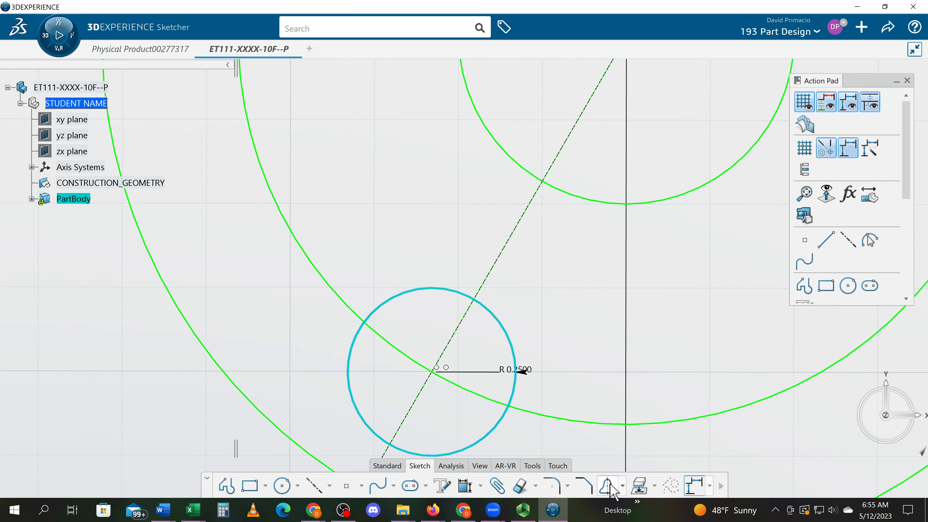
mouse_move(617, 266)
middle_down()
mouse_move(606, 270)
mouse_move(593, 313)
middle_up()
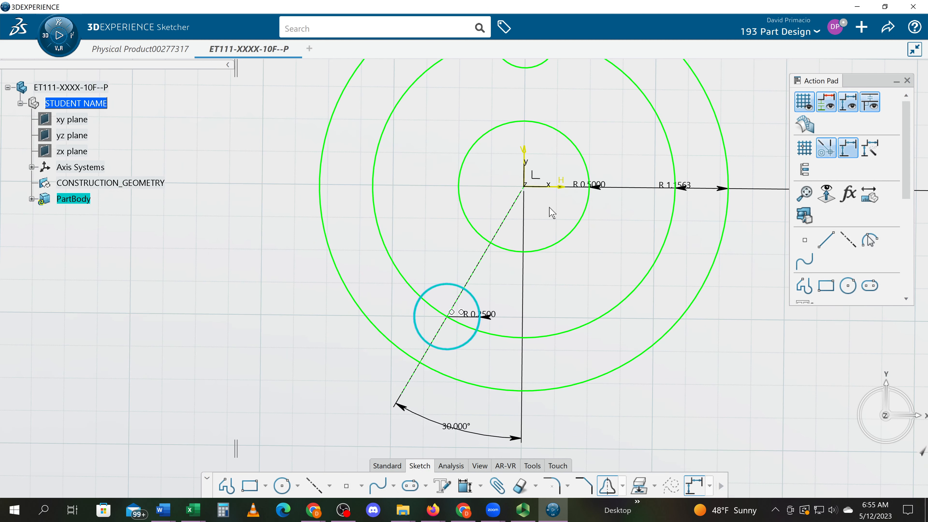
click(529, 158)
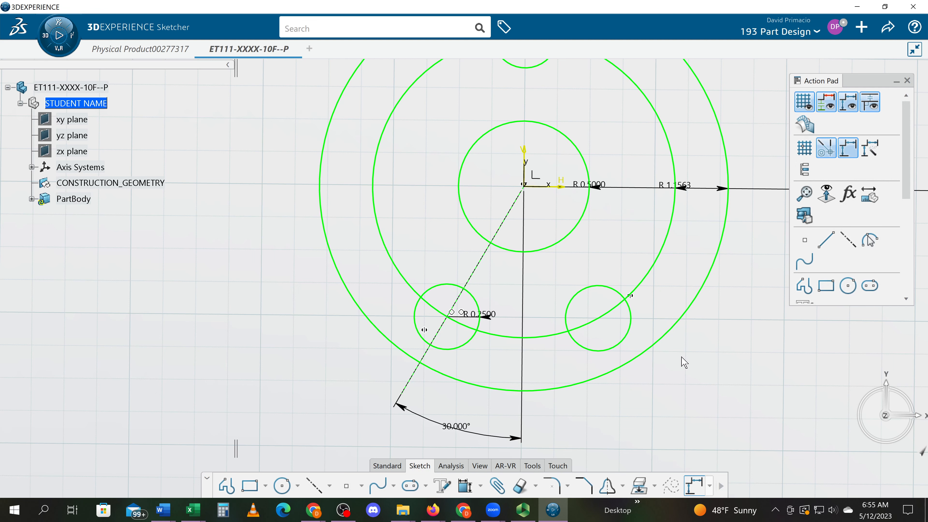
Sketch an axis about 1.98 in long from the origin, sloping up and right past the outer circle
mouse_move(715, 341)
middle_down()
mouse_move(635, 397)
mouse_move(611, 431)
middle_up()
click(316, 488)
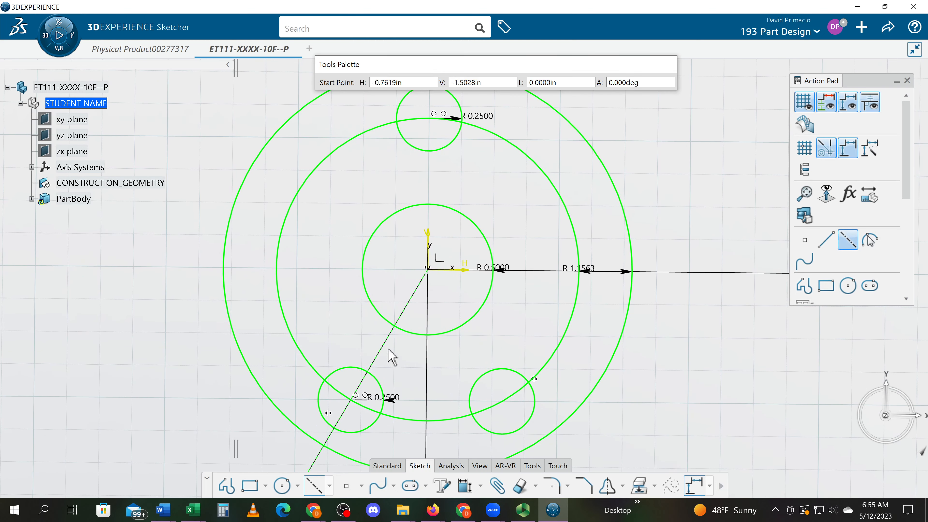
click(428, 268)
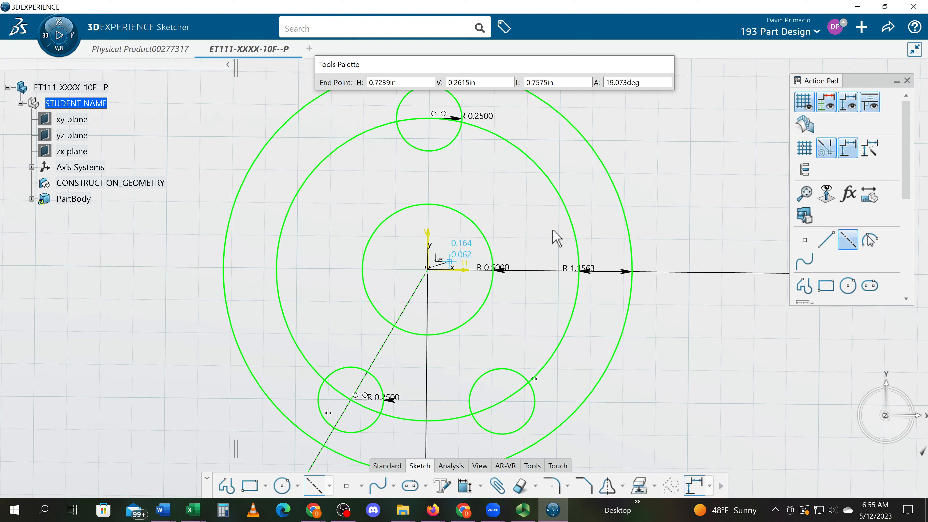
click(675, 187)
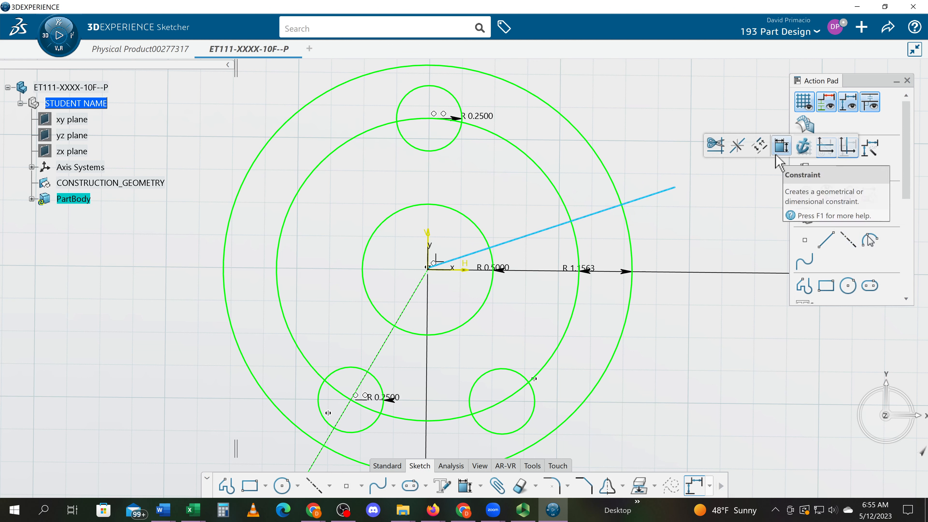
Check the hole angle in the PDF drawing and constrain the new axis to 20 degrees above the horizontal axis
click(780, 148)
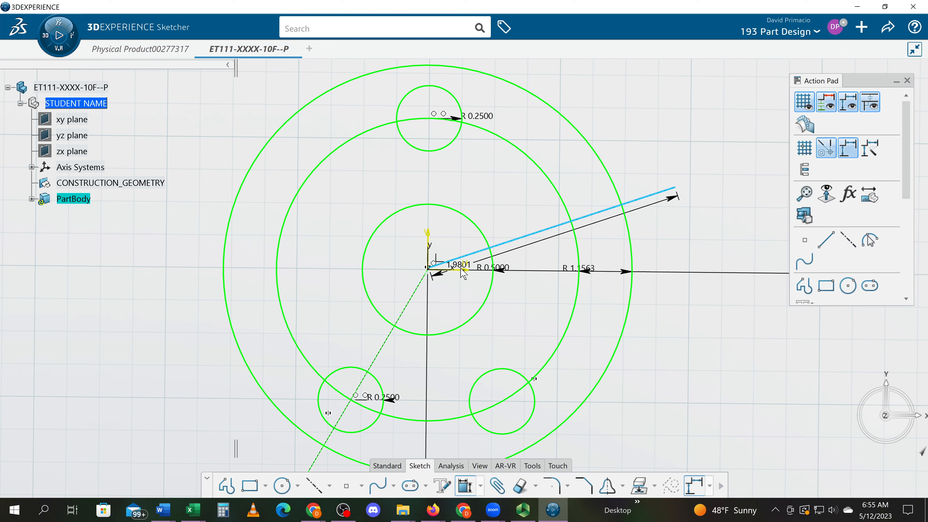
click(465, 270)
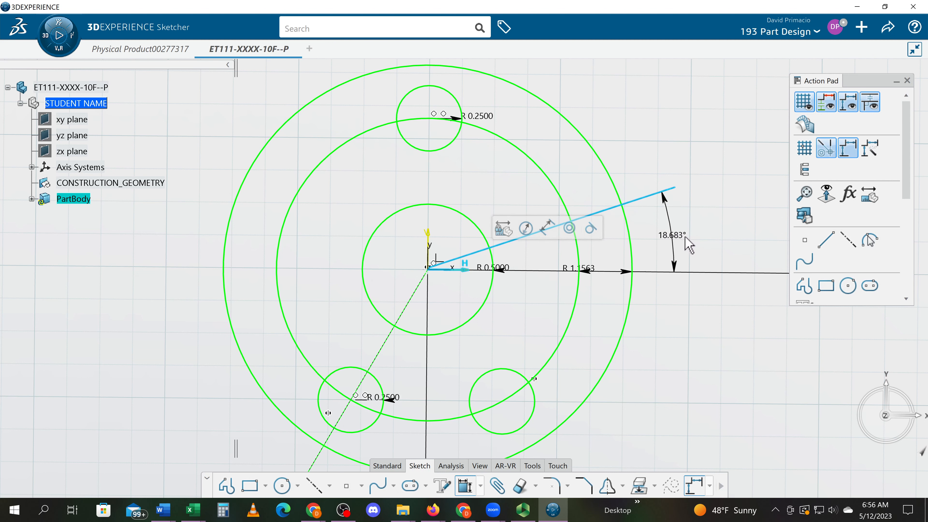
click(690, 244)
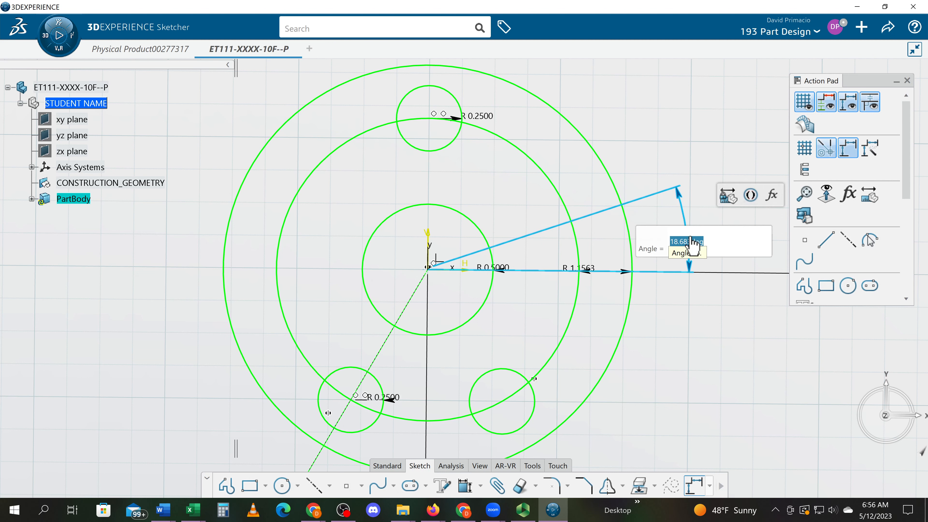
key(alt+Tab)
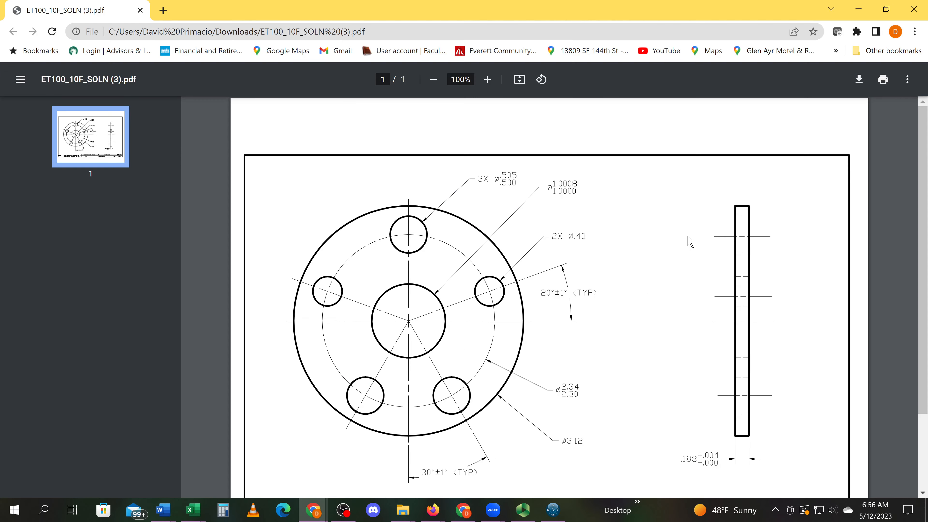
key(alt+Tab)
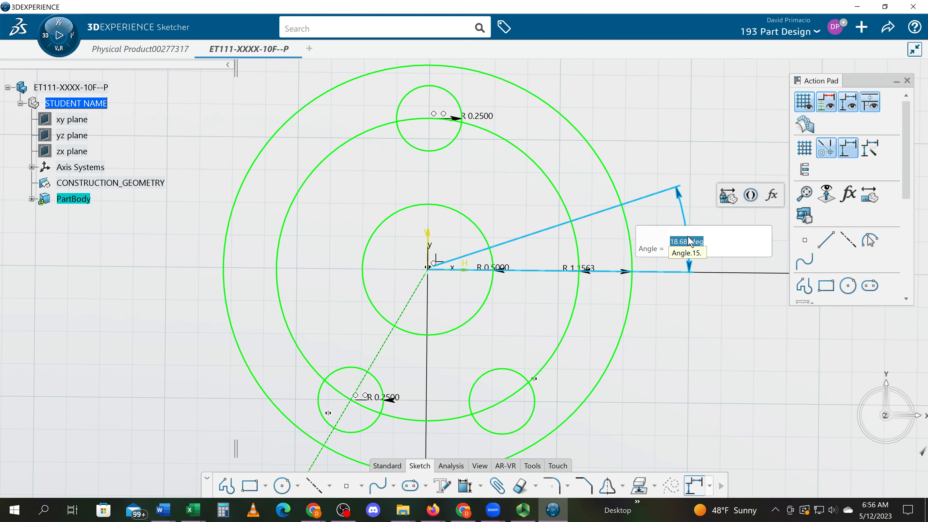
text(20)
key(Return)
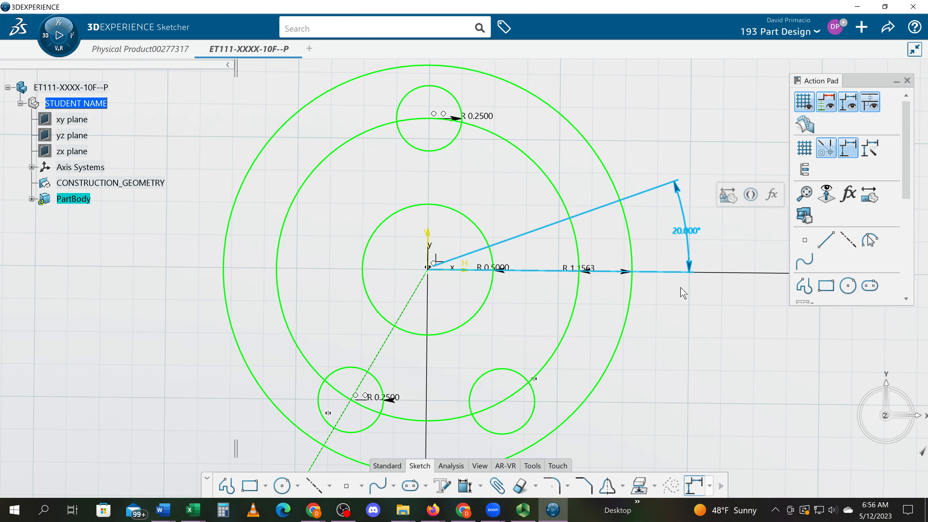
Check the smaller hole size in the PDF drawing and draw a circle of radius .4/2 in centred where the 20-degree axis crosses the middle circle
key(alt+Tab)
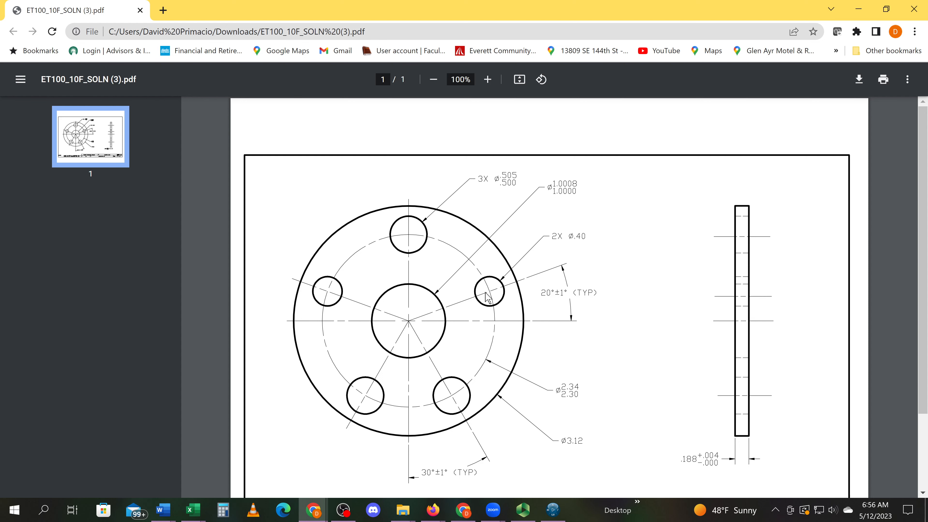
key(alt+Tab)
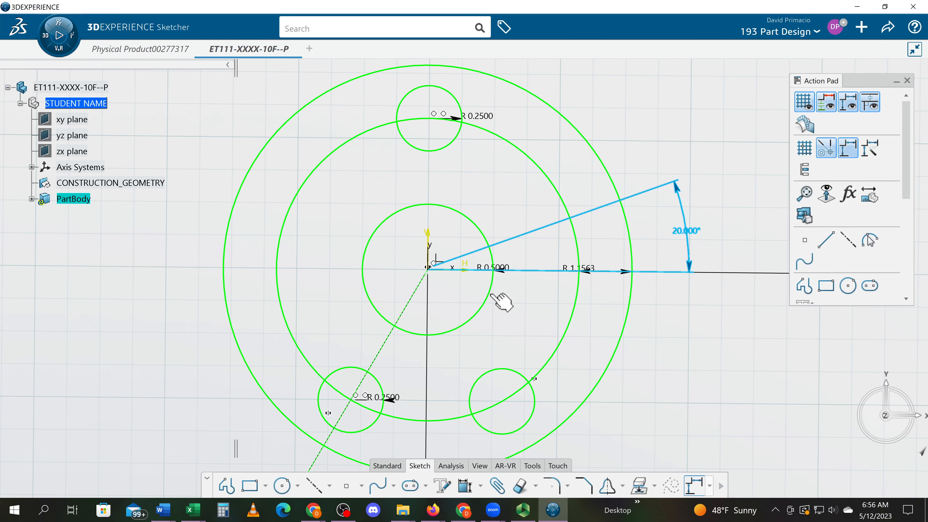
click(283, 487)
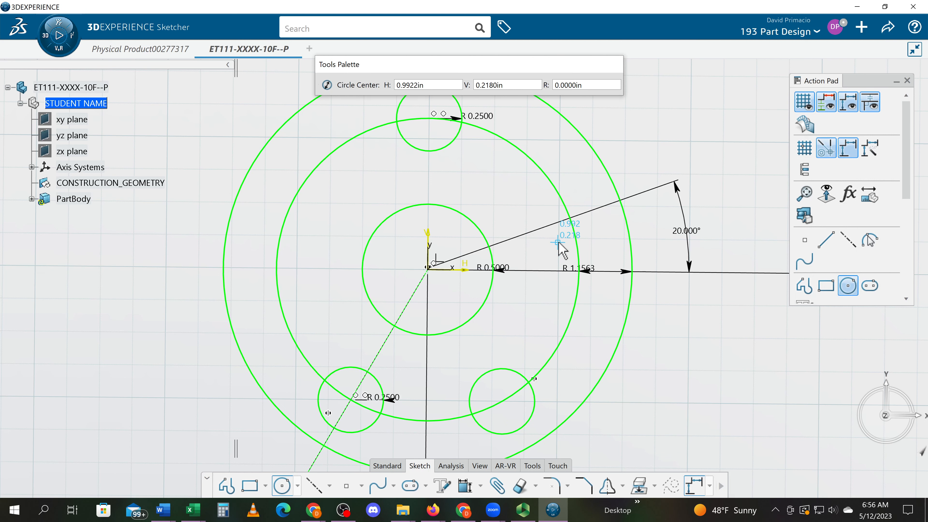
scroll(522, 245, up, 5)
scroll(517, 230, up, 1)
middle_drag(591, 242, 457, 286)
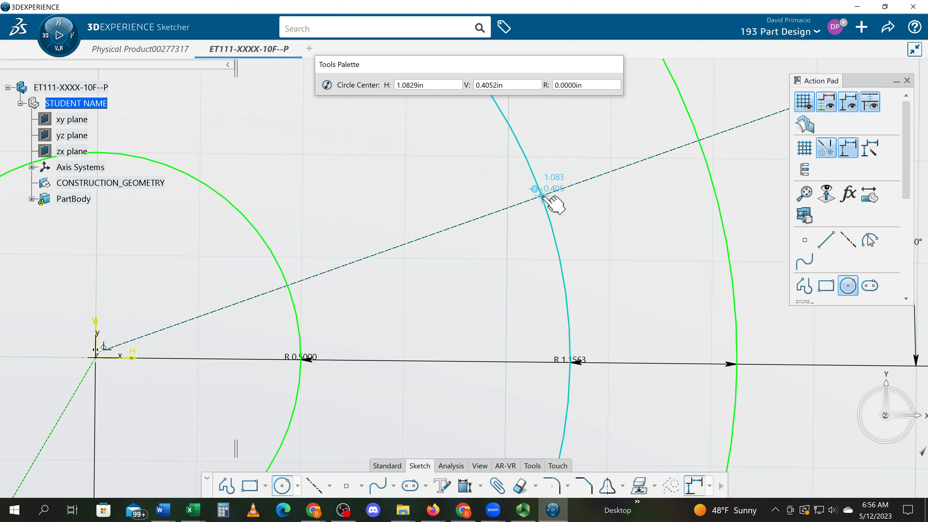
click(541, 196)
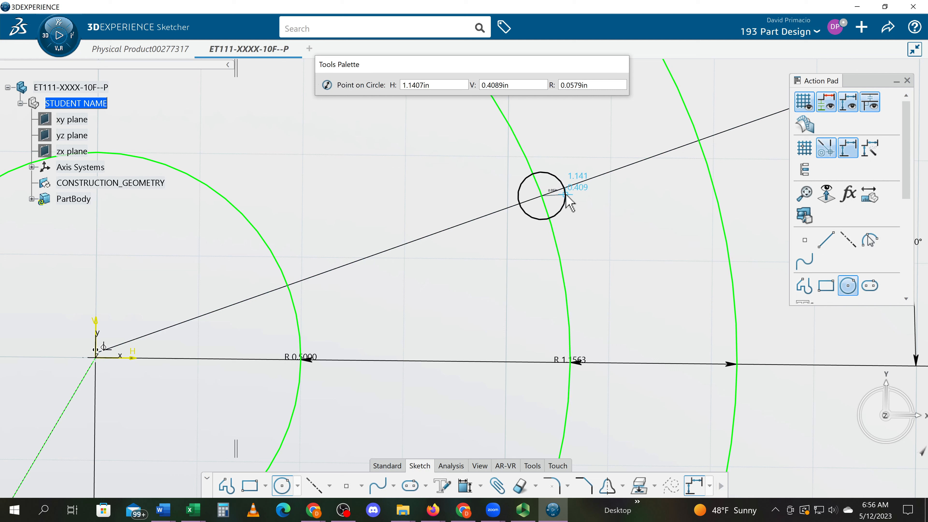
key(alt+Tab)
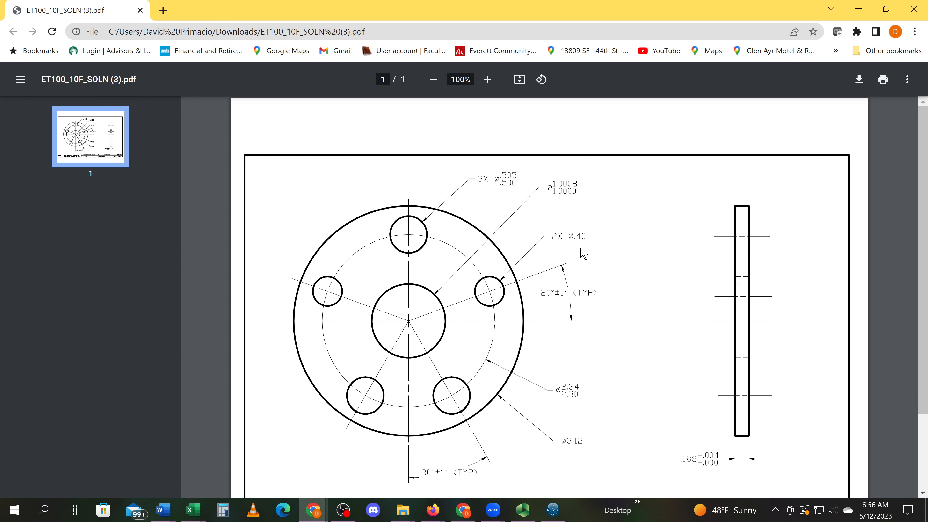
key(alt+Tab)
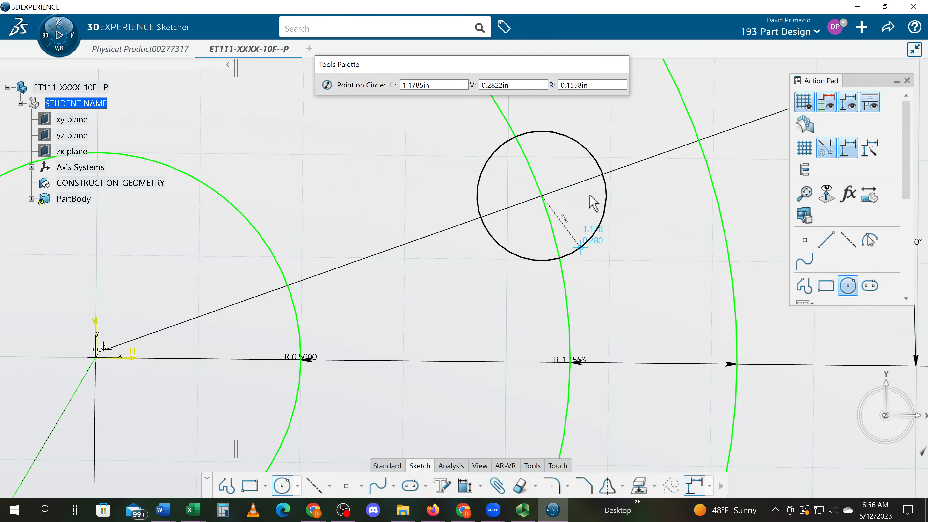
double_click(584, 85)
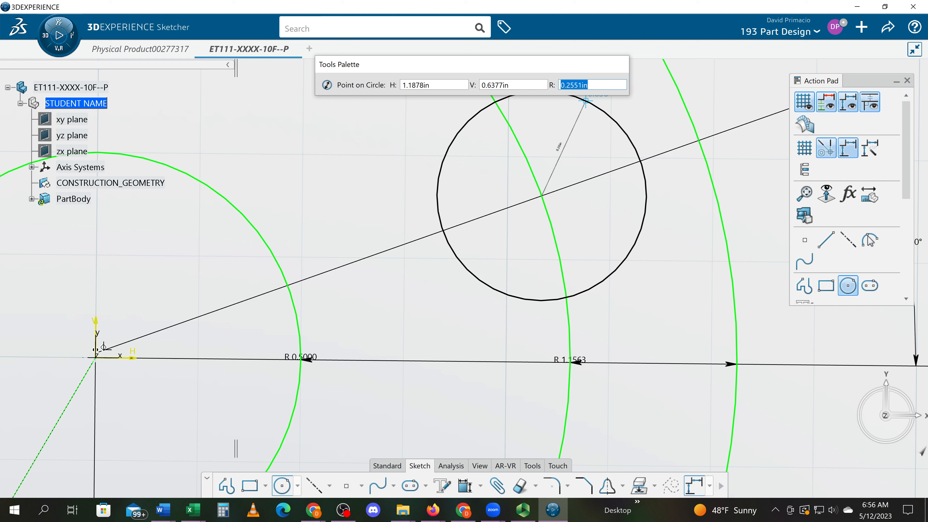
text(.4/2)
key(Return)
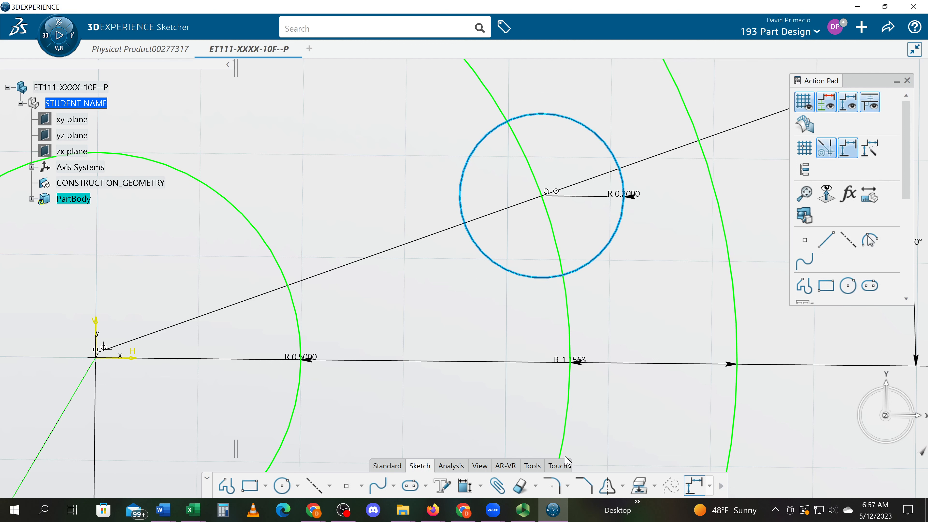
Mirror the 0.2 in radius circle about the sketch's vertical axis
click(613, 489)
scroll(459, 351, down, 5)
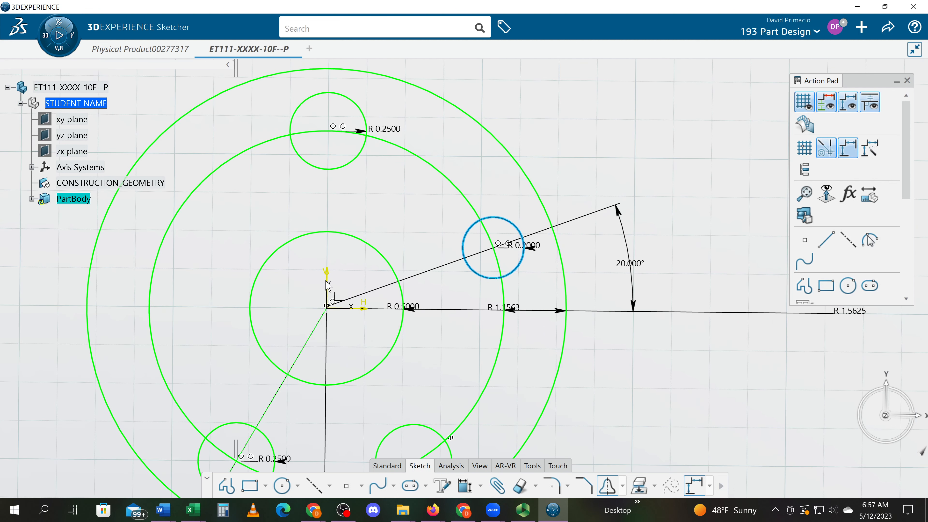
click(327, 278)
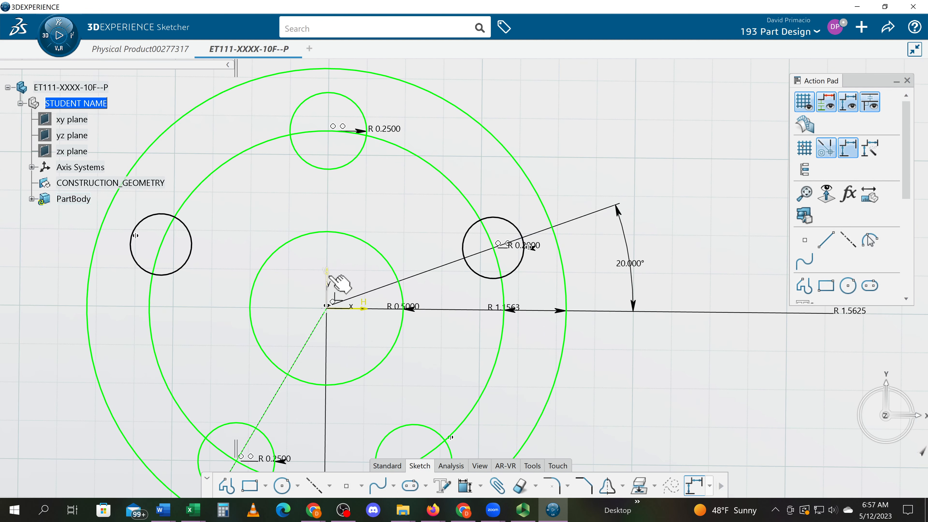
Move the 20-degree angle dimension inward along its axis, close to the edge of the centre bore
mouse_move(470, 366)
middle_down()
mouse_move(504, 336)
mouse_move(510, 303)
mouse_move(497, 284)
mouse_move(484, 286)
middle_up()
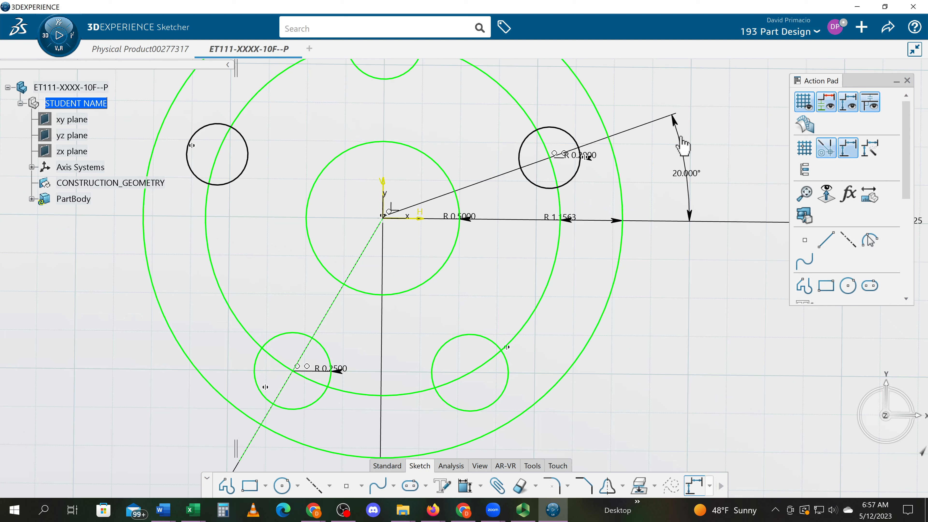
drag(681, 142, 586, 172)
drag(478, 193, 475, 205)
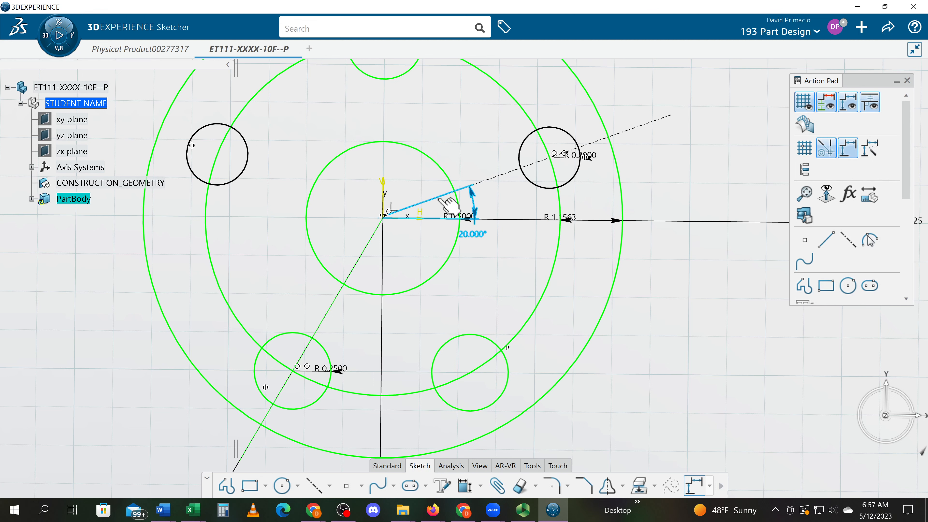
Run Sketch Analysis and examine each listed circle from Circle.1 to Circle.8, including the middle hole circle, for closure and overlap
mouse_move(416, 243)
middle_down()
mouse_move(453, 228)
mouse_move(451, 247)
mouse_move(459, 252)
middle_up()
mouse_move(565, 278)
middle_down()
mouse_move(543, 258)
mouse_move(560, 259)
mouse_move(556, 272)
middle_up()
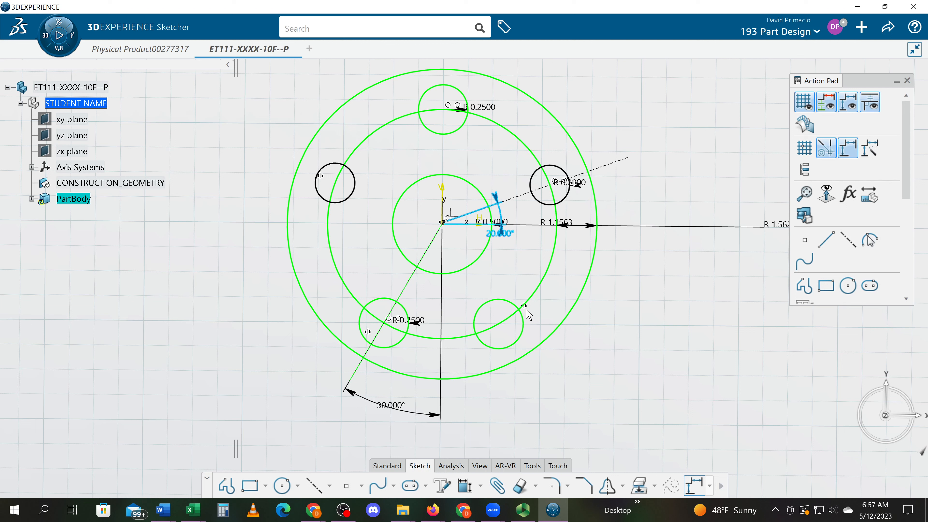
click(450, 465)
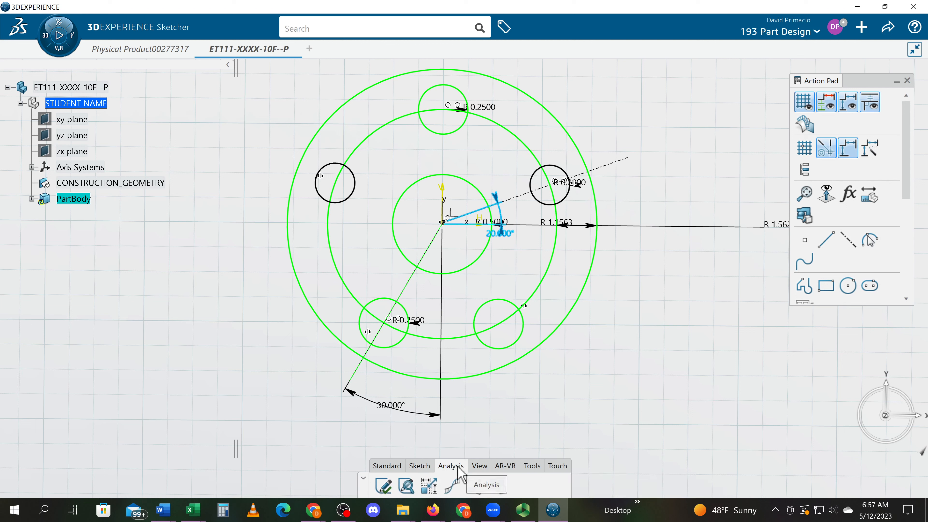
click(410, 491)
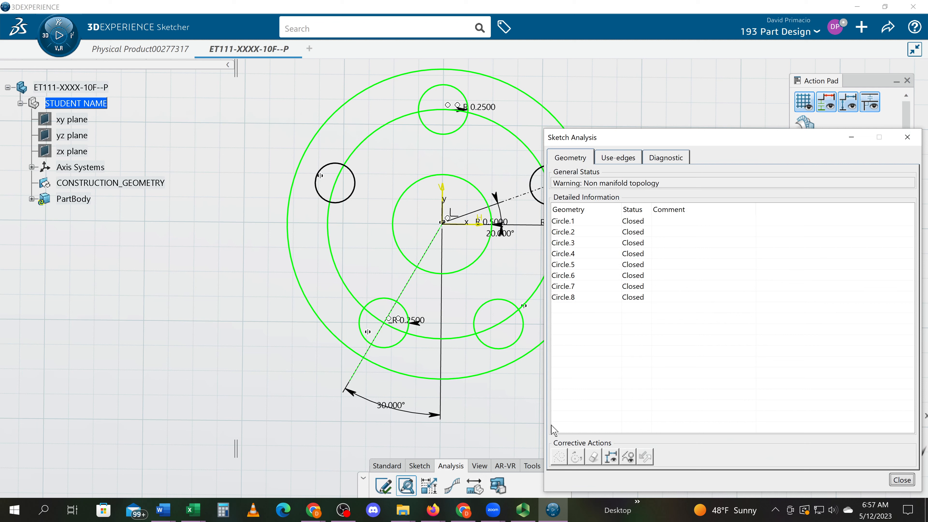
mouse_move(522, 388)
middle_down()
mouse_move(379, 391)
mouse_move(391, 404)
middle_up()
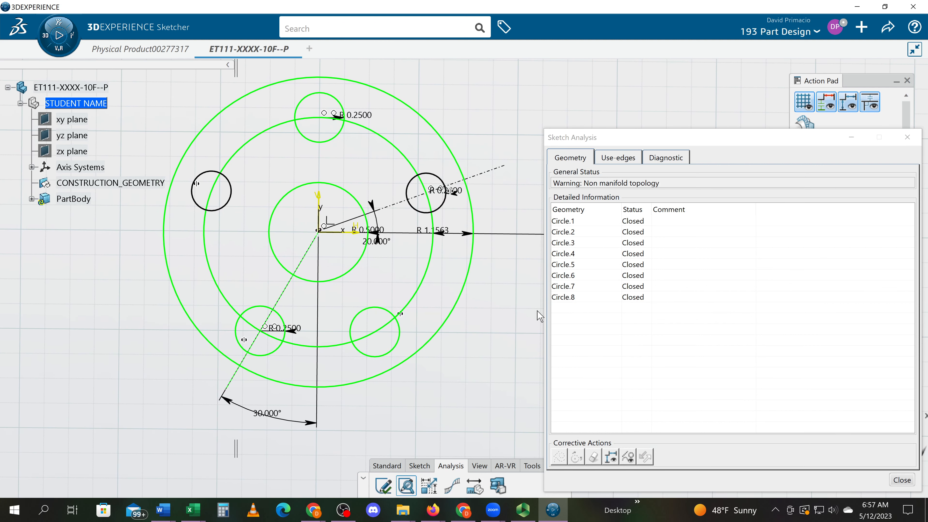
click(566, 236)
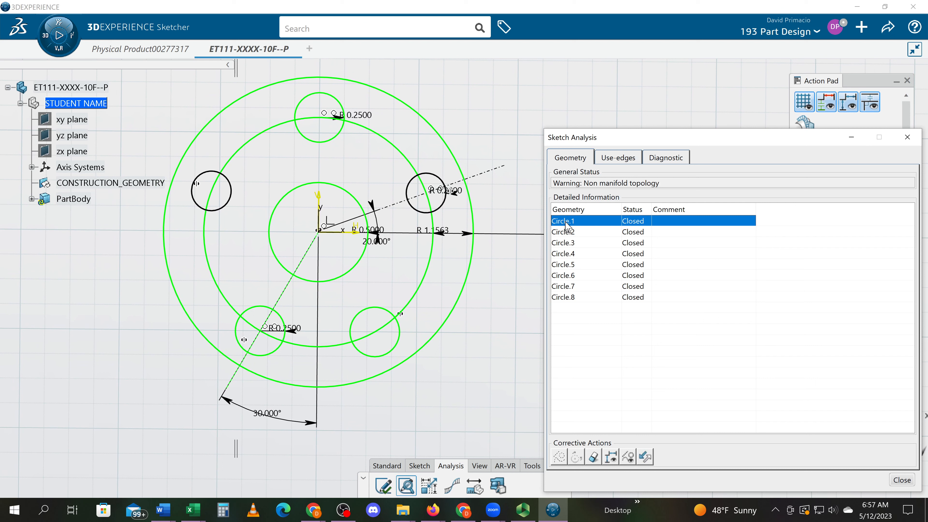
click(569, 233)
click(572, 243)
click(572, 254)
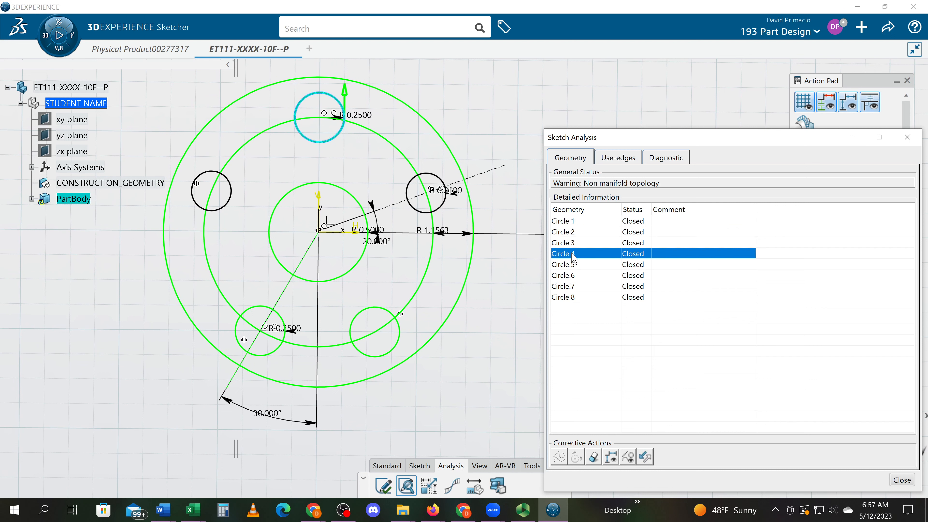
click(569, 265)
click(567, 276)
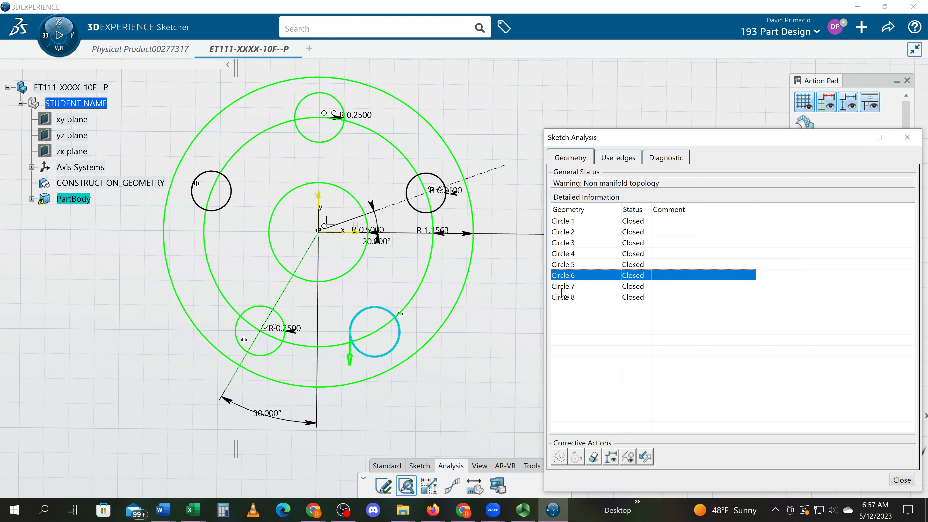
click(562, 287)
click(563, 297)
click(565, 253)
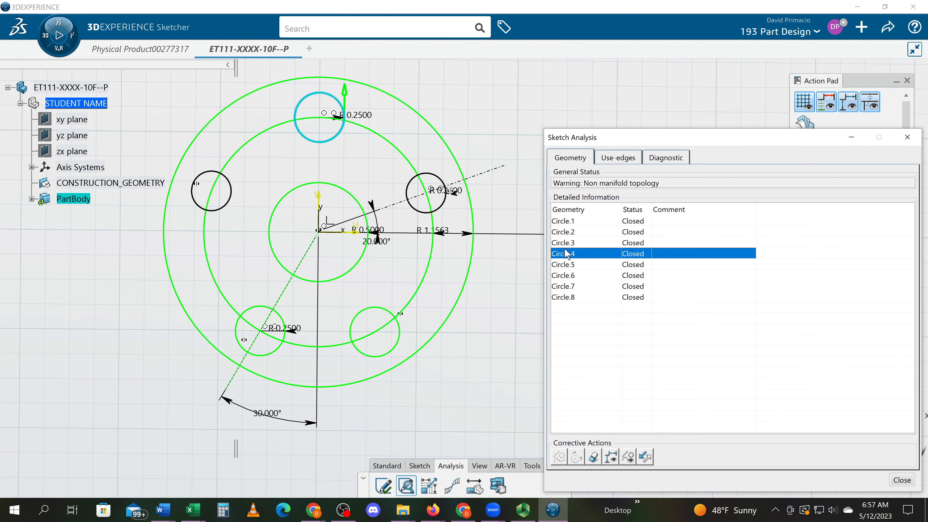
click(567, 244)
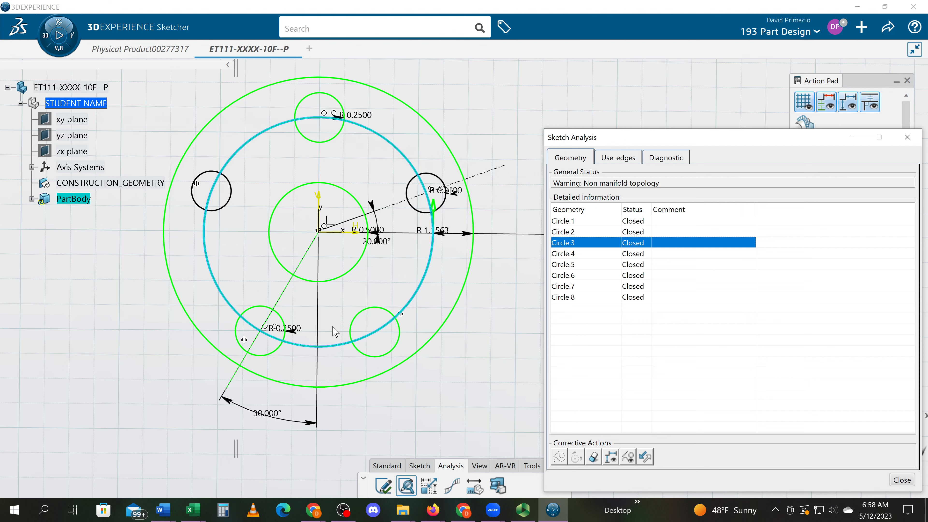
click(901, 480)
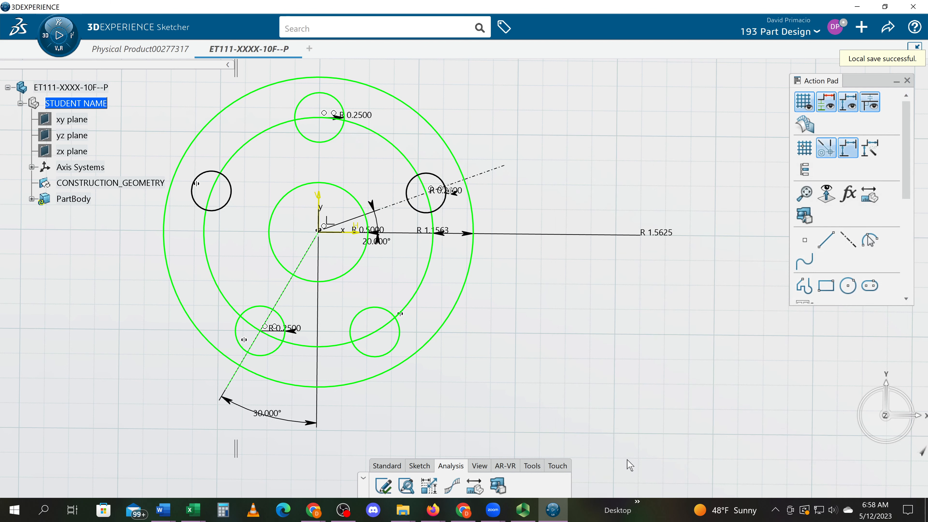
Exit the sketch and try to pad it with the default length
click(387, 466)
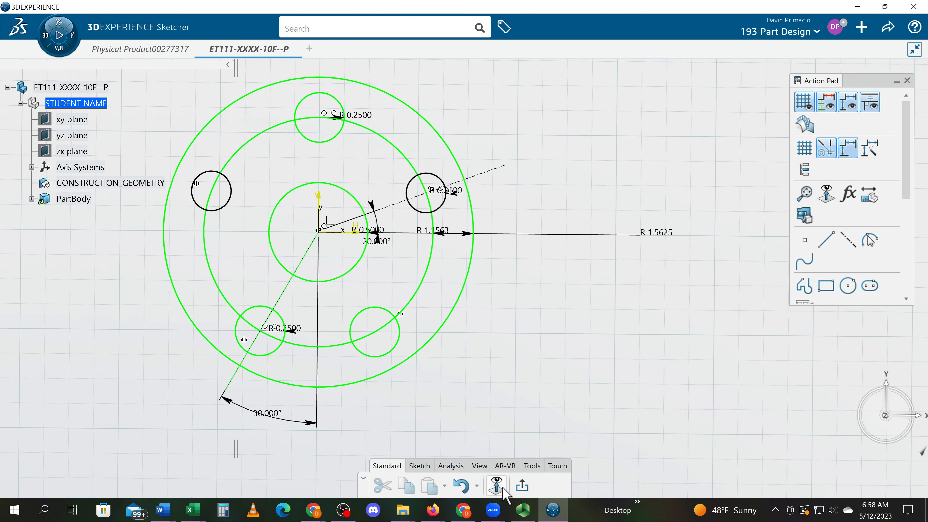
click(522, 487)
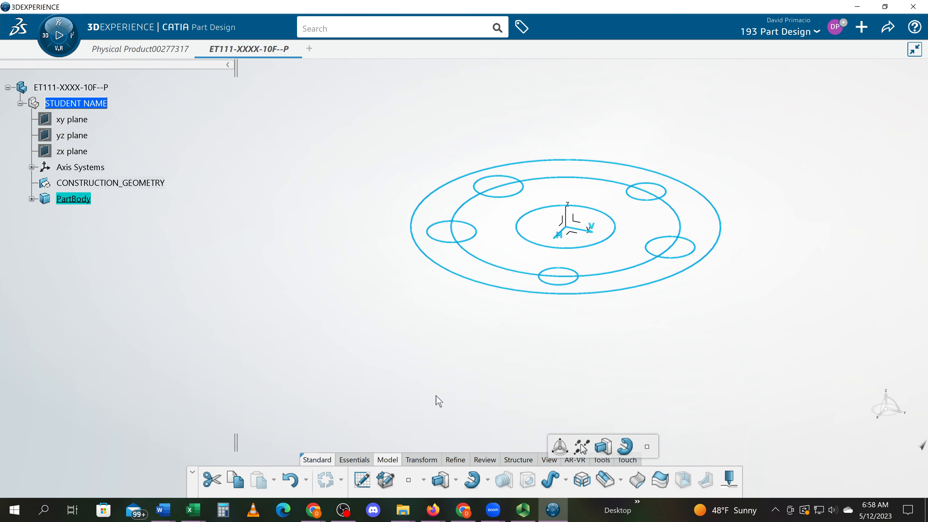
click(440, 482)
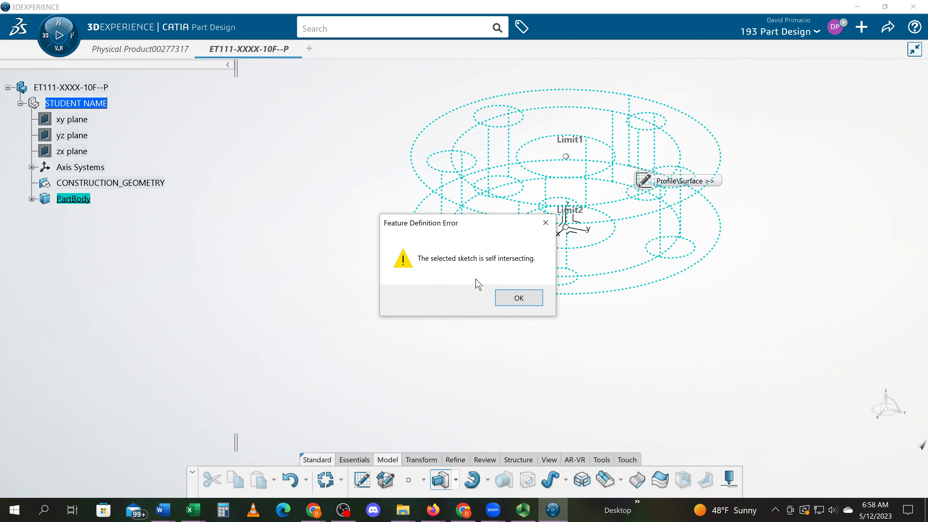
drag(468, 228, 299, 188)
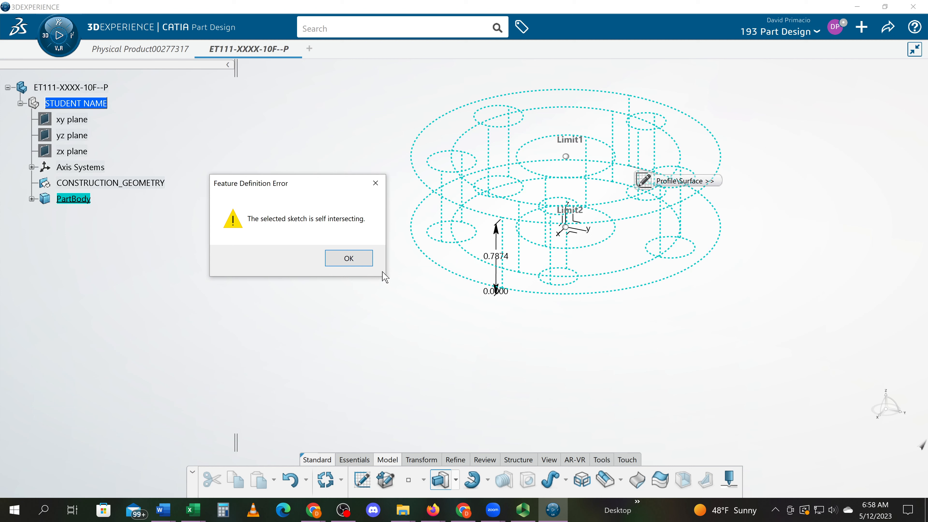
click(363, 260)
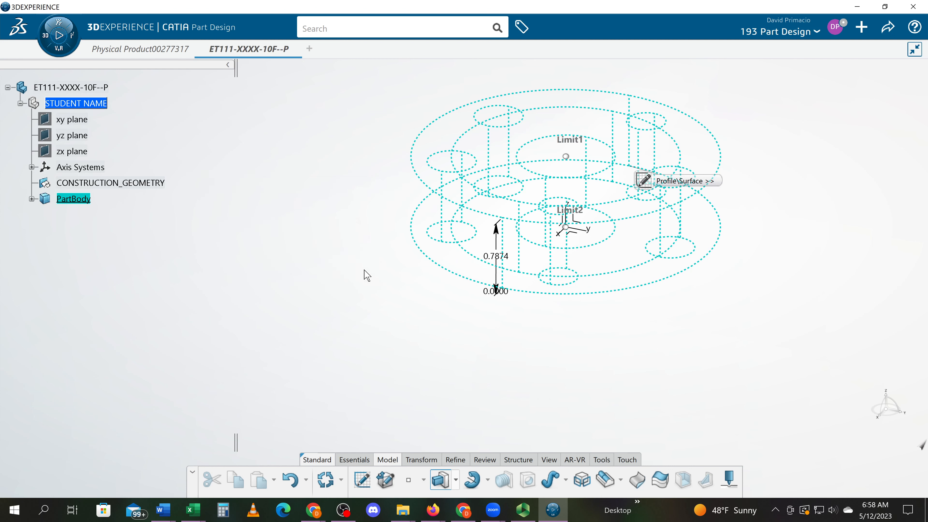
Locate Sketch.1 under the pad in the part tree and reopen it for editing from the pad definition
click(32, 198)
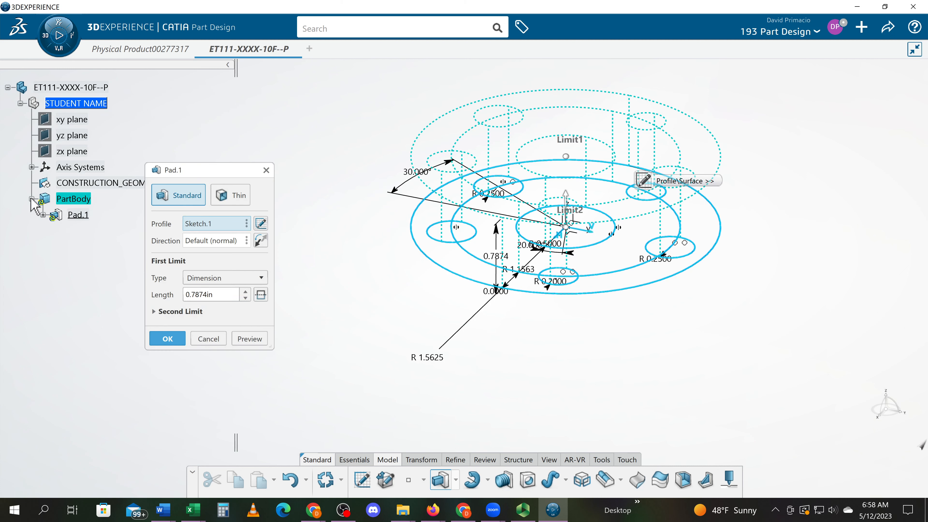
click(43, 215)
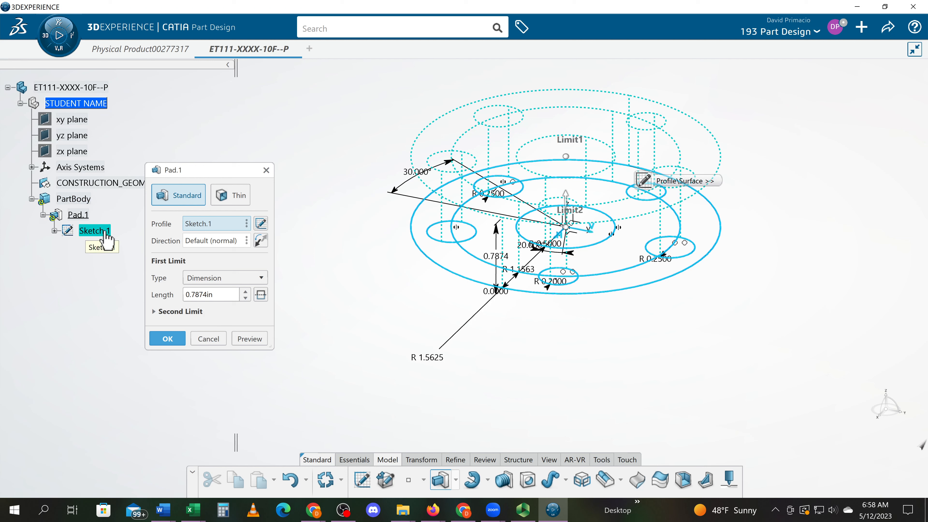
click(260, 223)
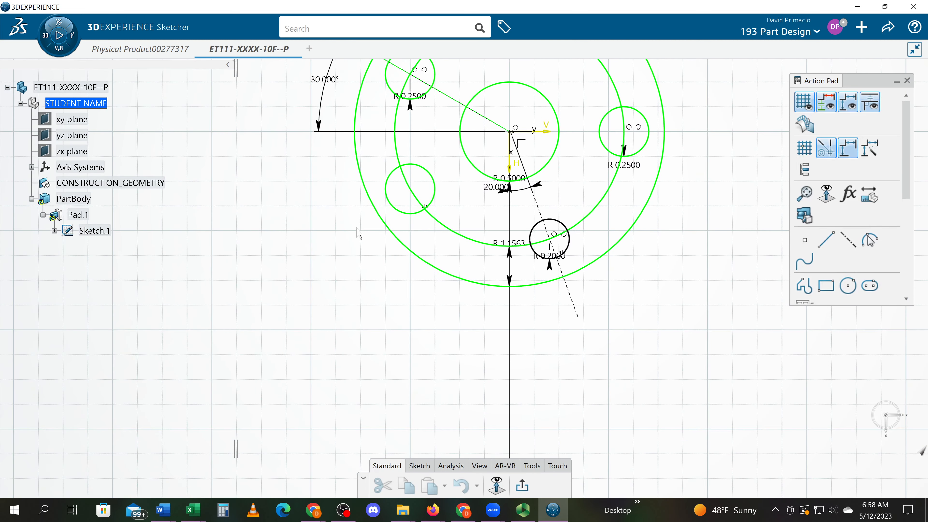
mouse_move(347, 229)
middle_down()
mouse_move(345, 278)
mouse_move(315, 341)
mouse_move(367, 294)
middle_up()
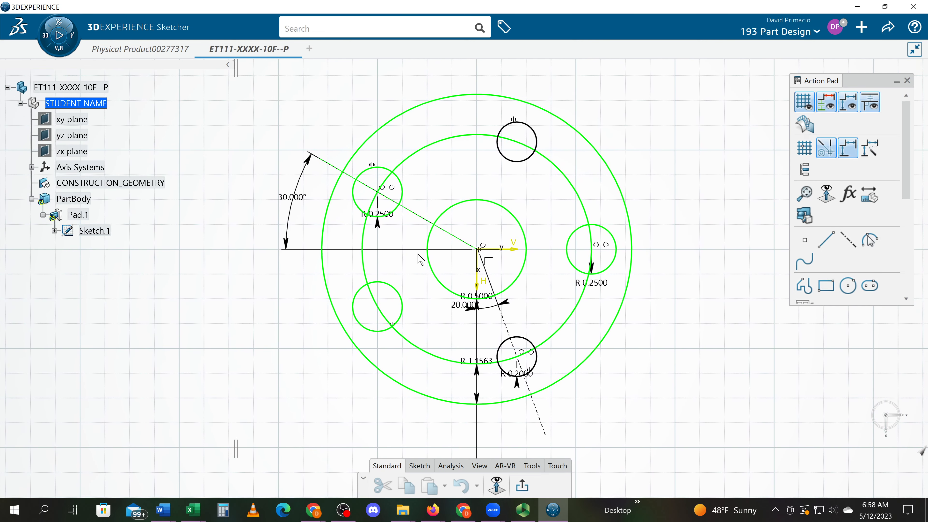
Convert the middle hole circle of radius 1.1563 in to construction geometry
click(431, 148)
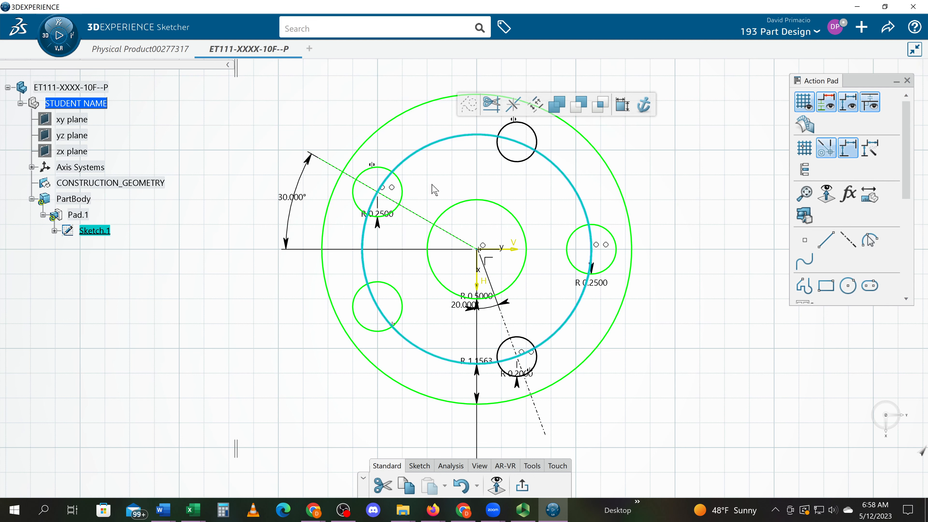
mouse_move(455, 208)
middle_down()
mouse_move(515, 233)
mouse_move(514, 223)
middle_up()
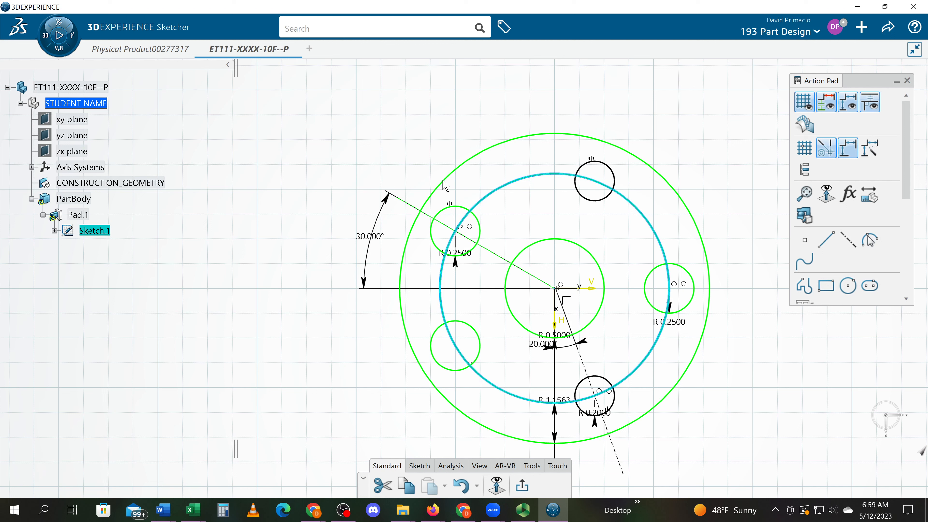
click(396, 168)
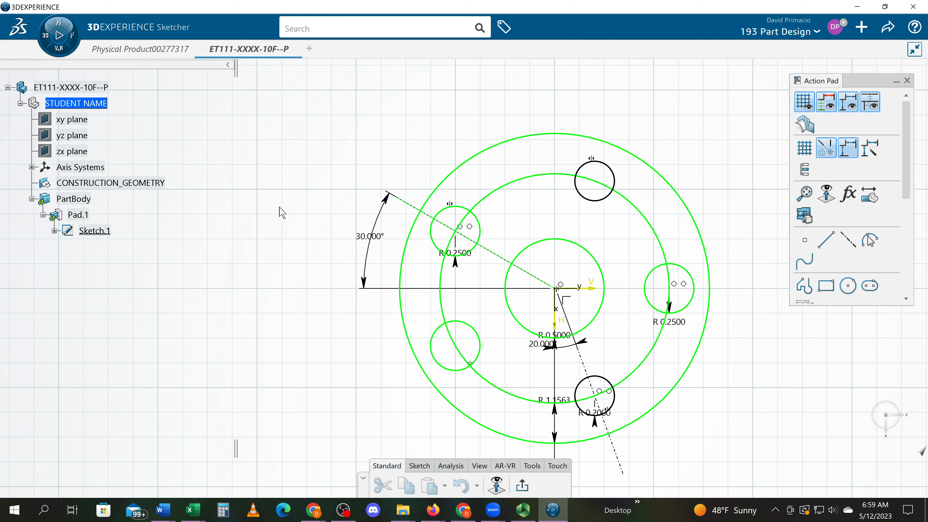
click(511, 188)
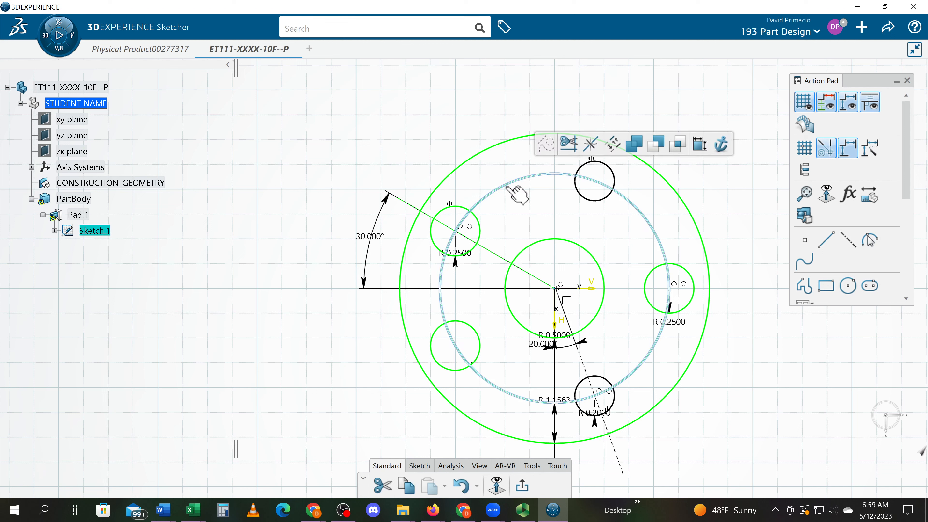
click(545, 151)
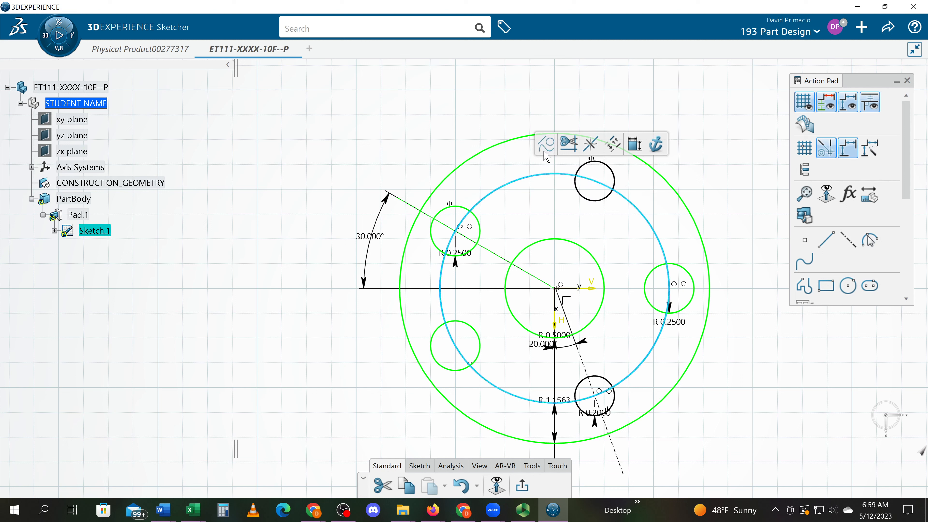
click(347, 169)
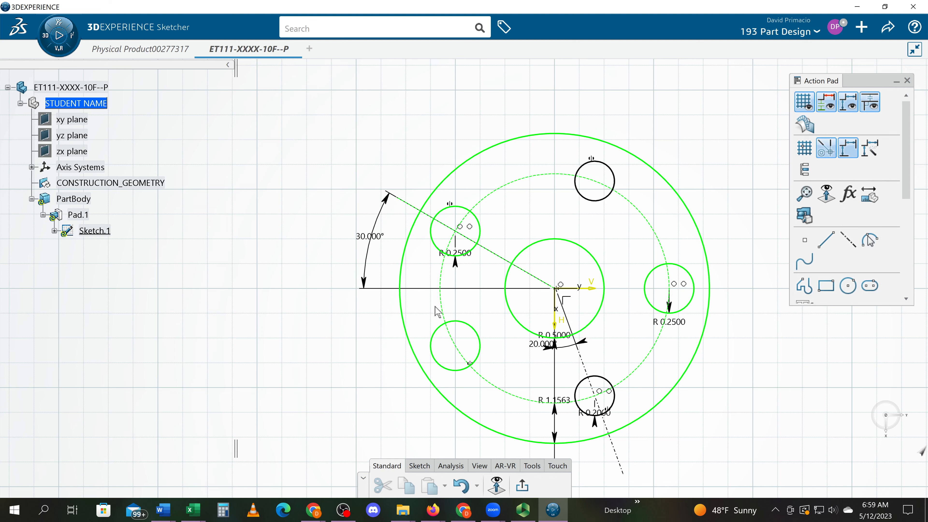
Compare the dashed hole circle with the centre lines in the PDF drawing, then return to the sketch
mouse_move(384, 315)
middle_down()
mouse_move(397, 244)
mouse_move(316, 224)
middle_up()
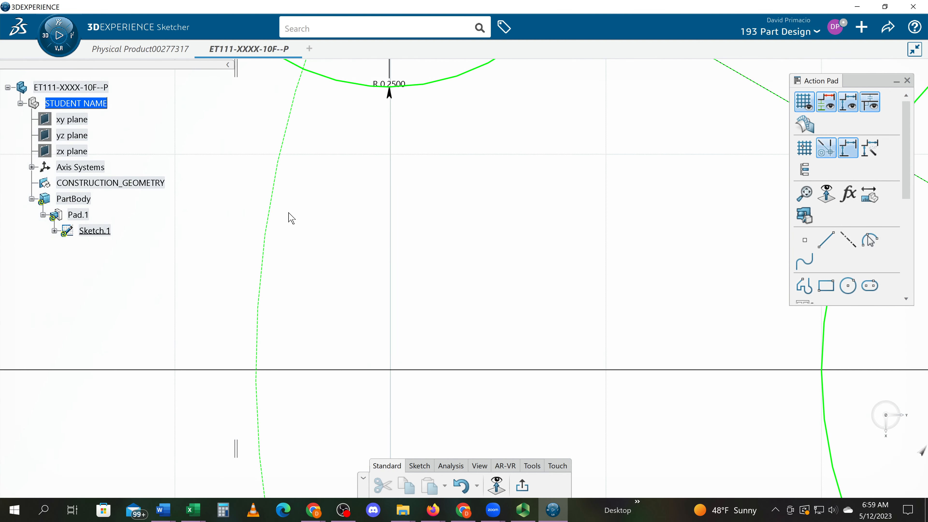
mouse_move(284, 321)
middle_down()
mouse_move(392, 303)
mouse_move(536, 305)
mouse_move(549, 306)
mouse_move(550, 319)
mouse_move(528, 322)
mouse_move(511, 270)
mouse_move(528, 350)
mouse_move(498, 293)
middle_up()
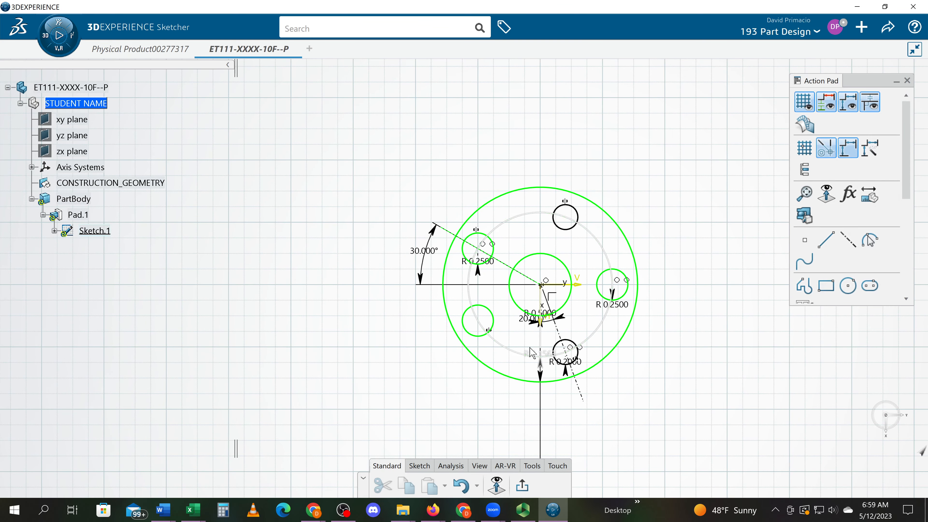
key(alt+Tab)
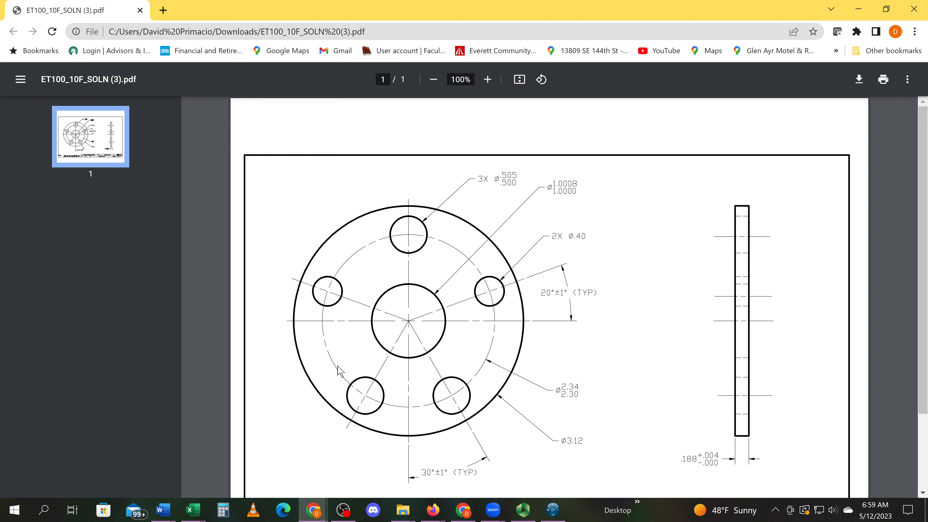
key(alt+Tab)
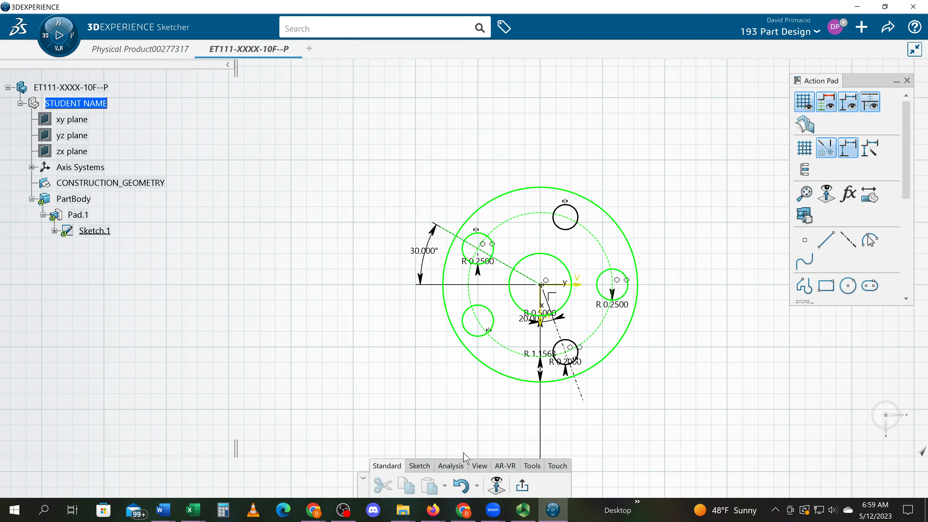